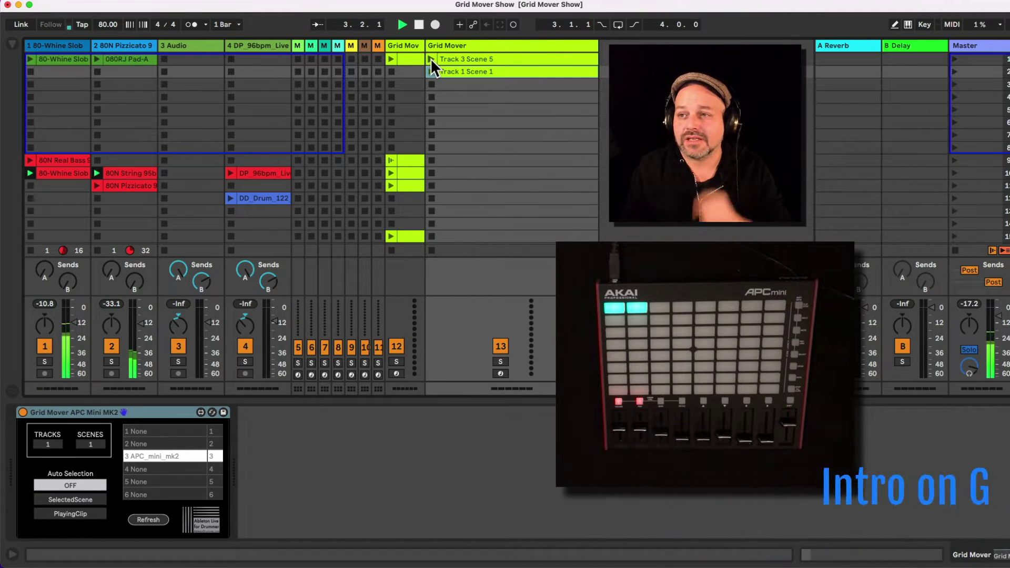
Step: Launch the Track 3 Scene 5 and Track 1 Scene 1 Grid Mover clips alternately, ending on 1/1
click(431, 58)
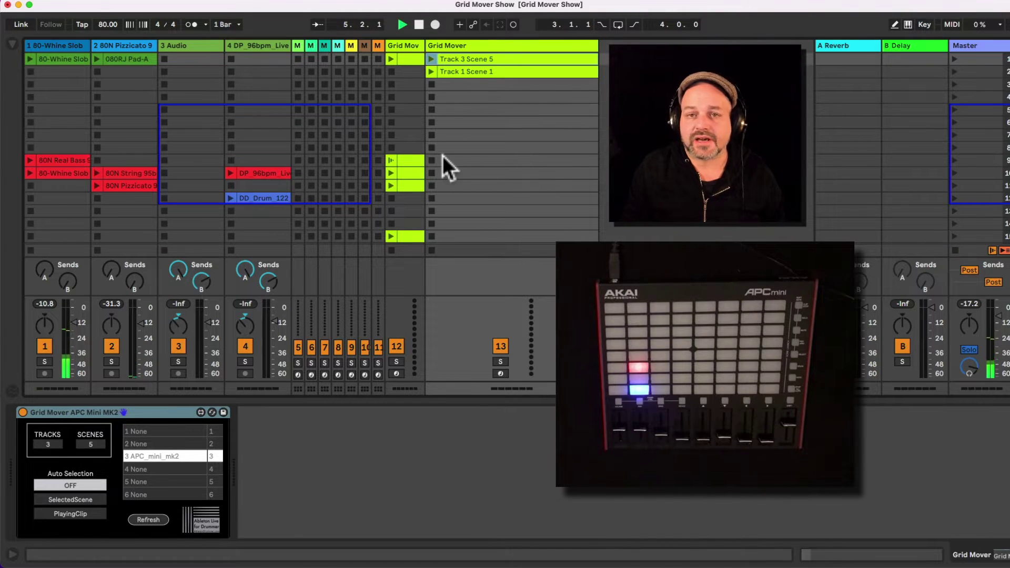
click(431, 72)
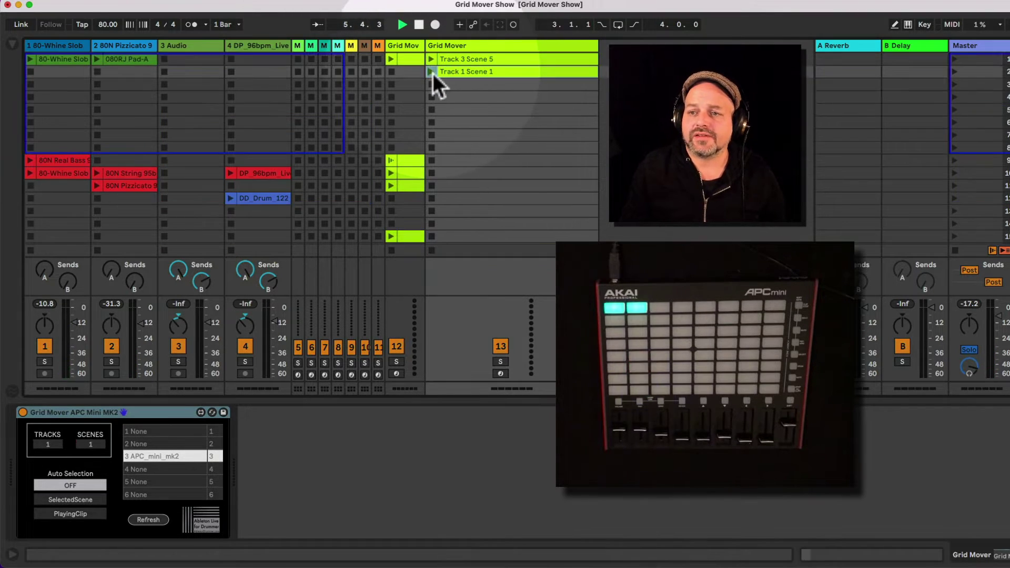
click(432, 59)
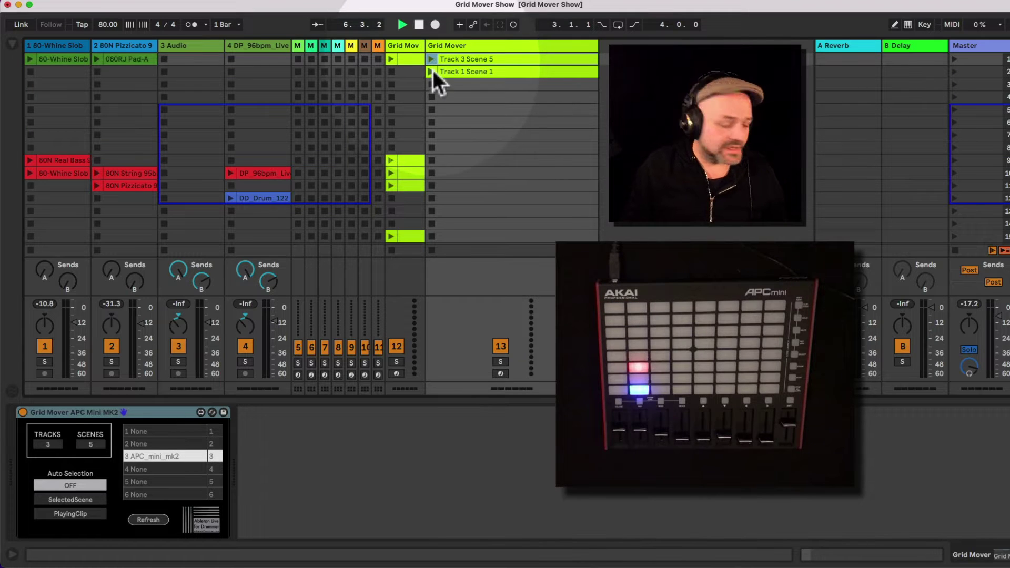
click(431, 71)
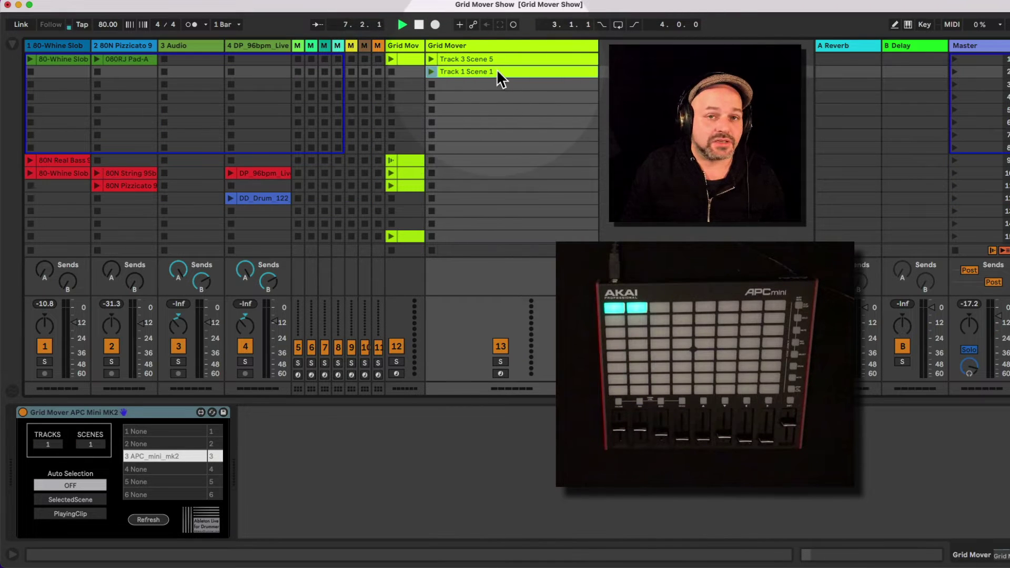
Step: Set the other Grid Mover track's Auto Selection to SelectedScene
click(460, 49)
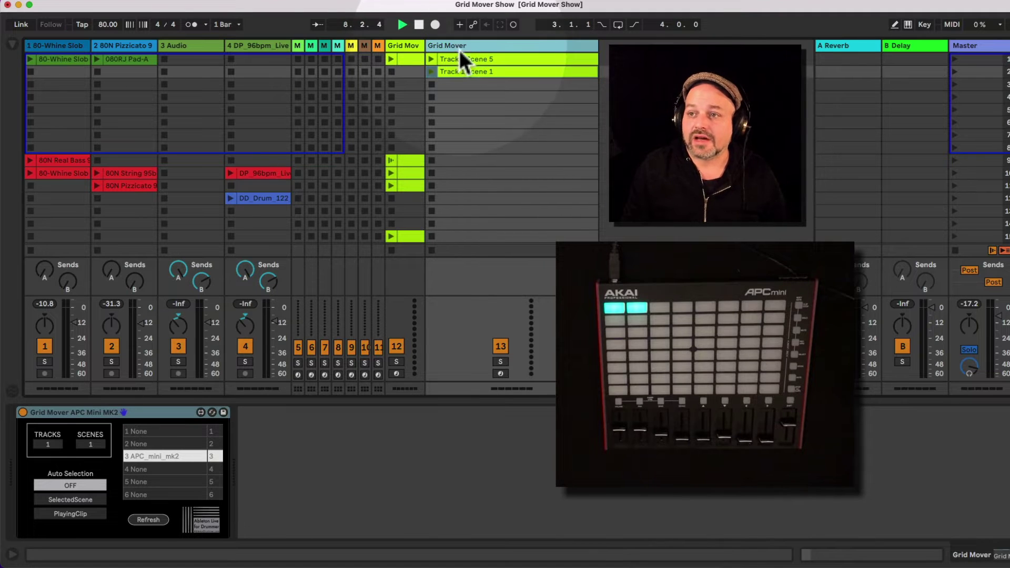
click(406, 46)
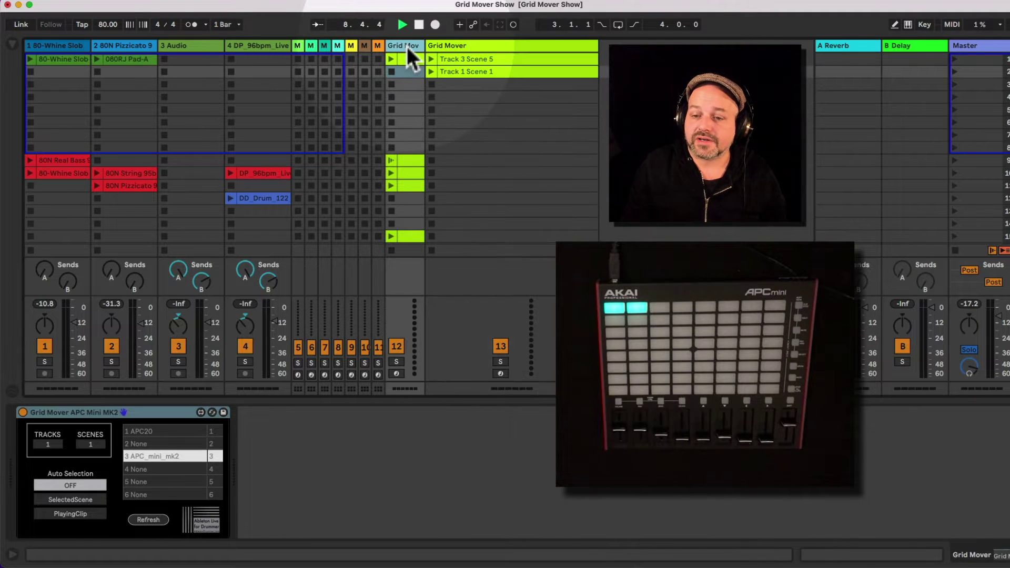
click(83, 500)
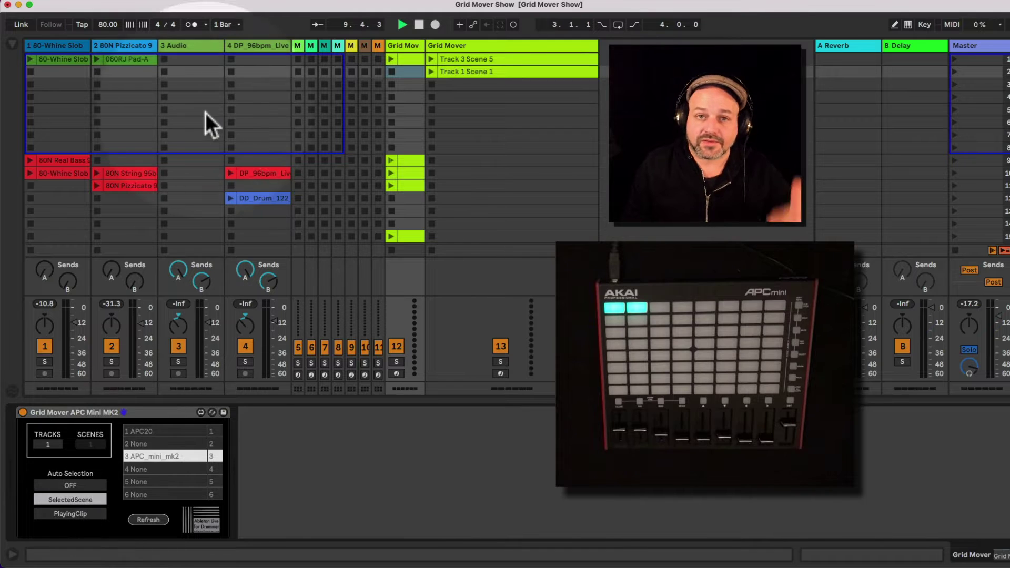
Step: Select scenes 1 through 11 in turn to watch the APC grid follow
click(983, 84)
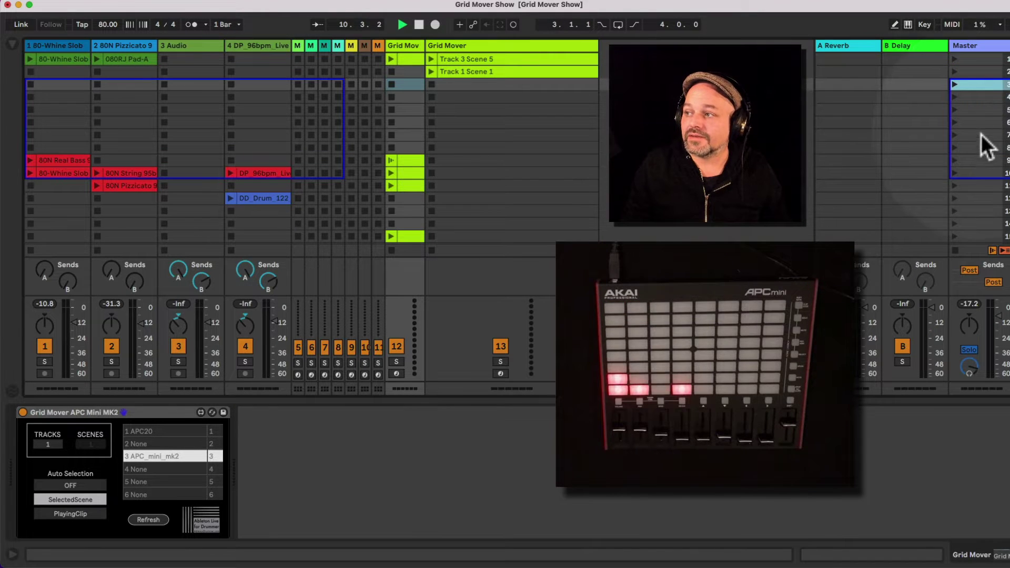
click(976, 97)
click(974, 108)
click(973, 82)
click(974, 71)
click(973, 59)
click(994, 98)
click(994, 123)
click(994, 159)
click(984, 174)
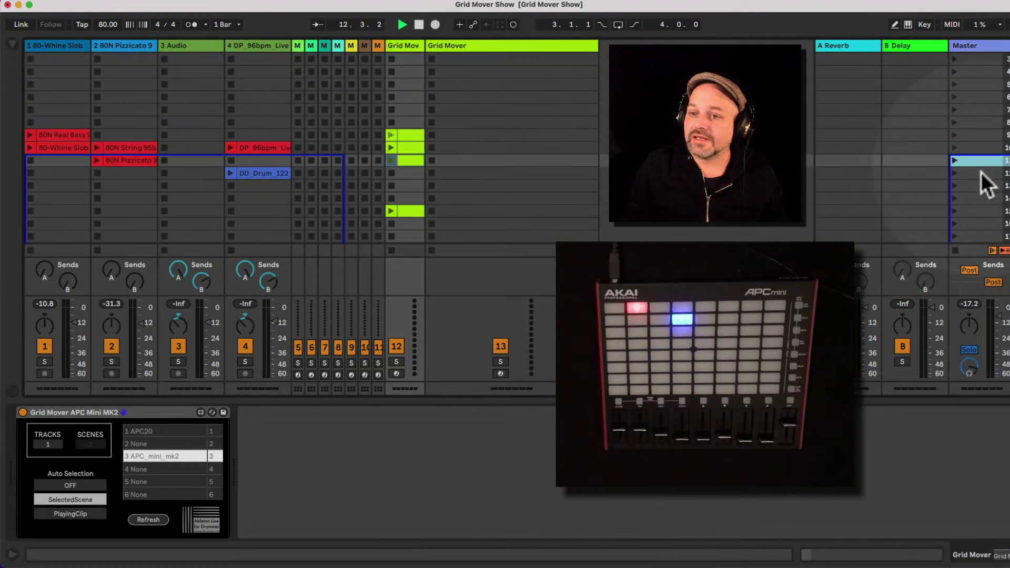
click(974, 123)
click(975, 97)
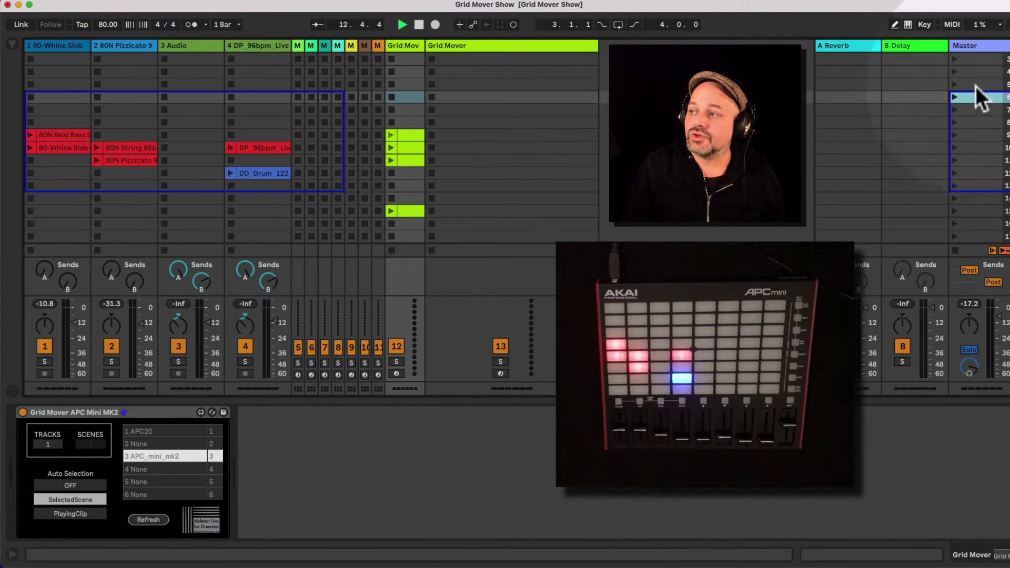
Step: Switch Auto Selection to PlayingClip and launch lower and top Grid Mover clips, stopping playback once
click(78, 516)
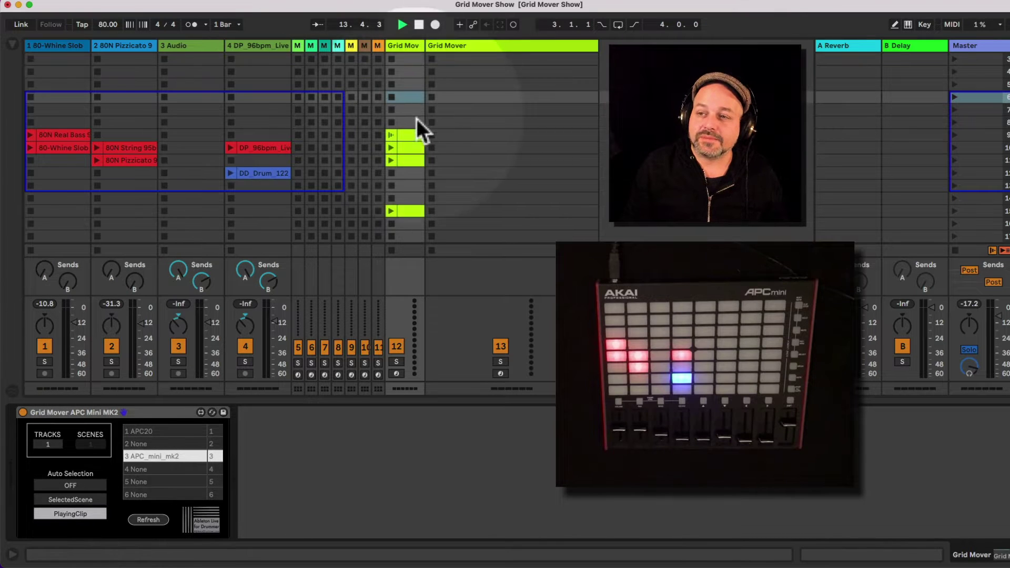
click(391, 160)
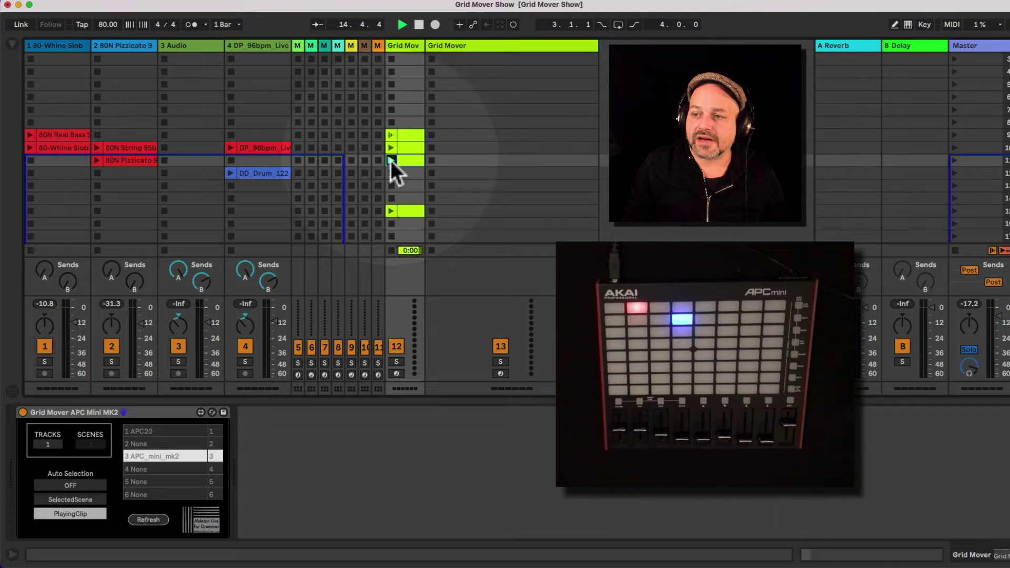
click(391, 211)
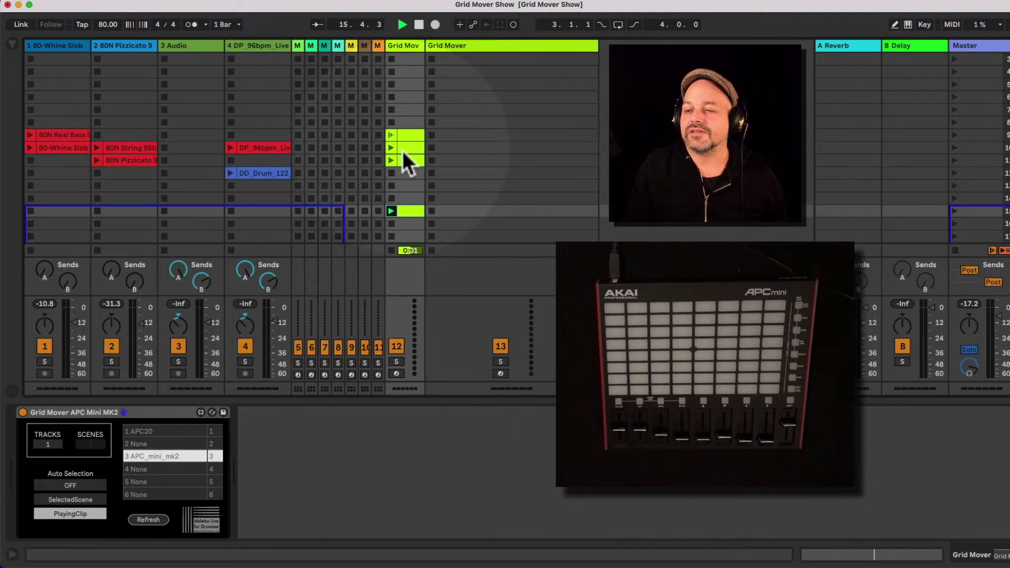
key(space)
click(391, 135)
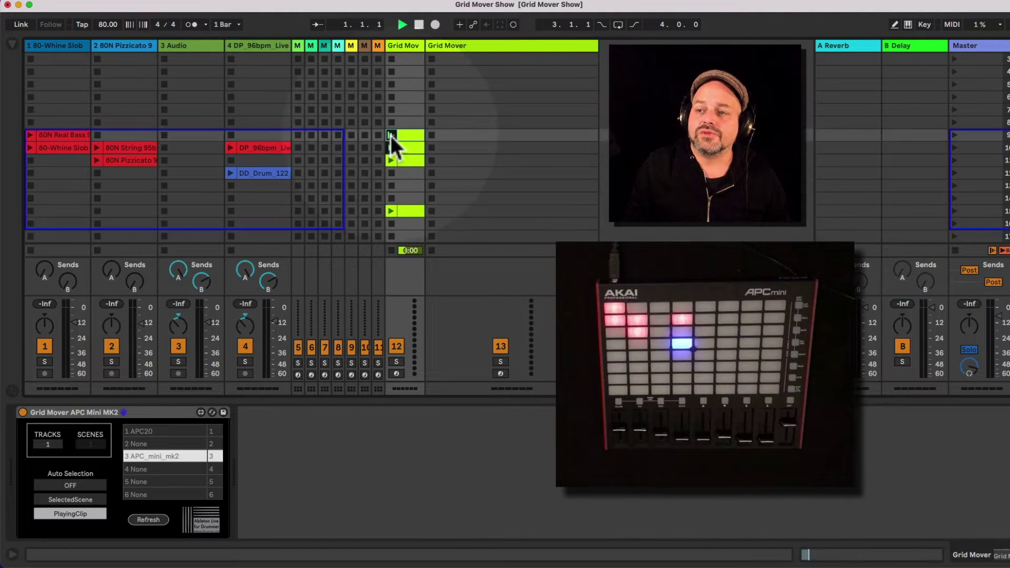
click(404, 138)
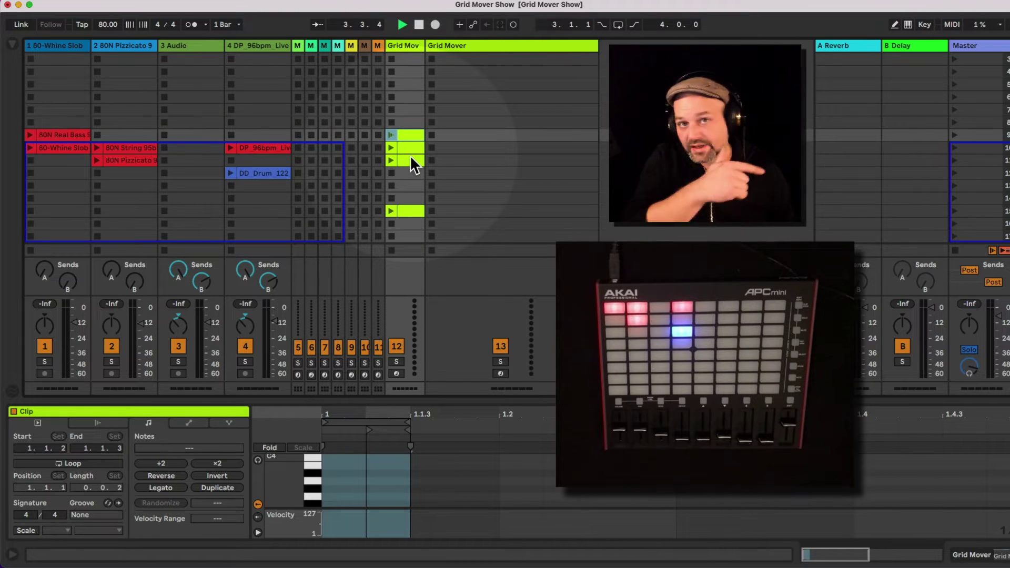
Step: Stop playback and show the Track 3 Scene 5 clip's GridTrack envelope in Clip View
key(space)
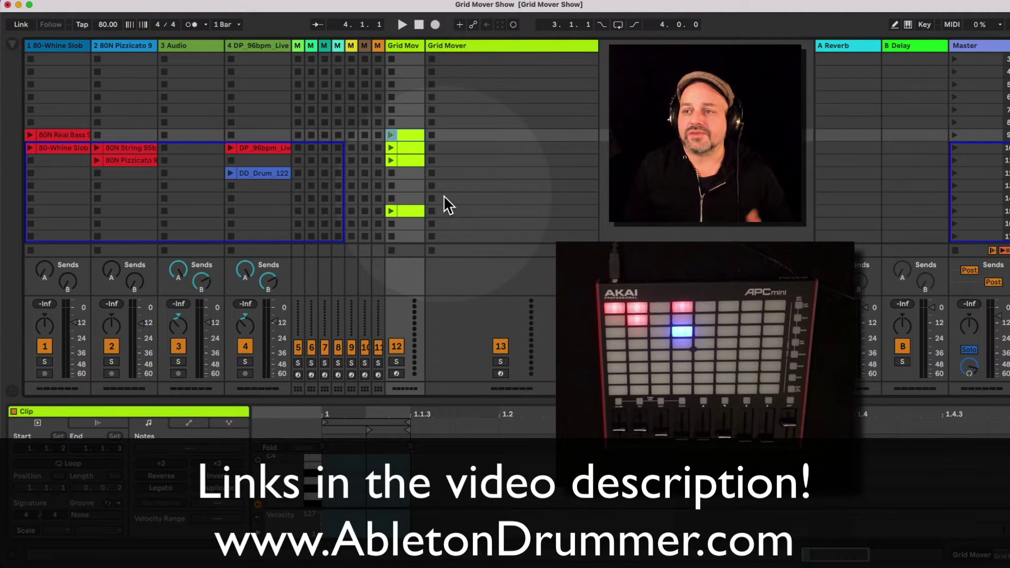
click(494, 45)
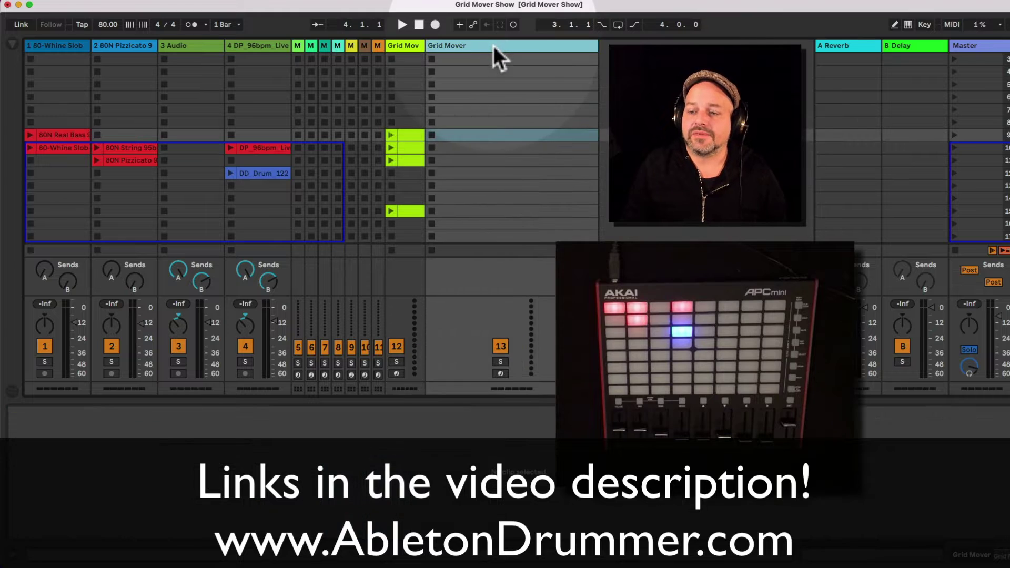
scroll(499, 163, up, 2)
click(485, 59)
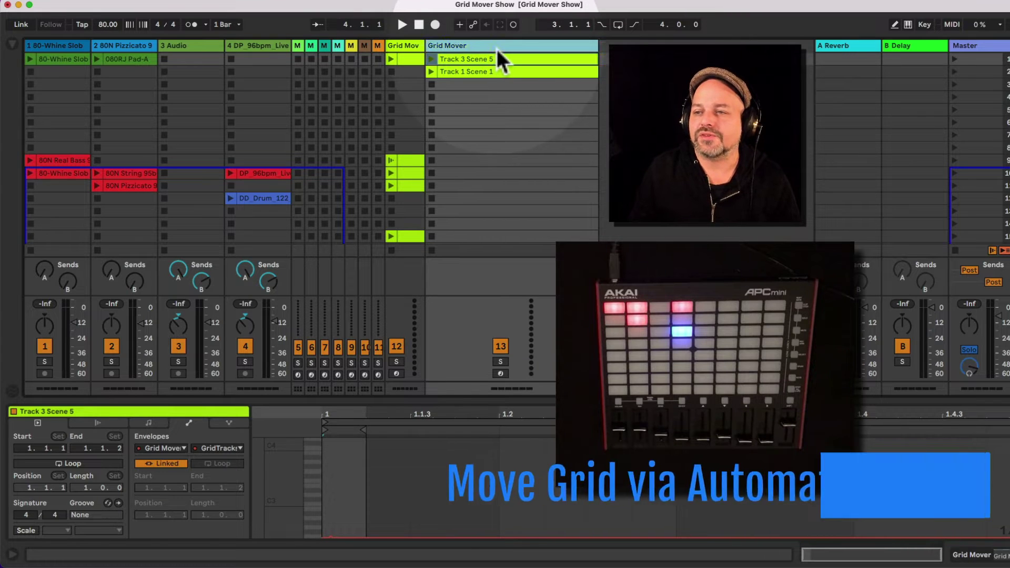
Step: Set the other Grid Mover device's Auto Selection to OFF, then reopen the Track 3 Scene 5 clip
click(497, 47)
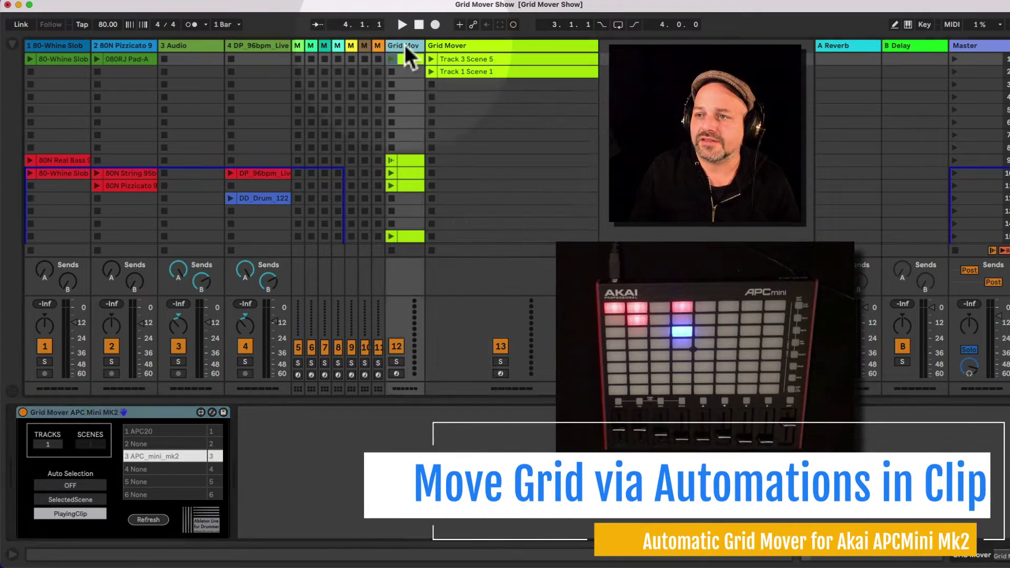
click(405, 46)
click(77, 488)
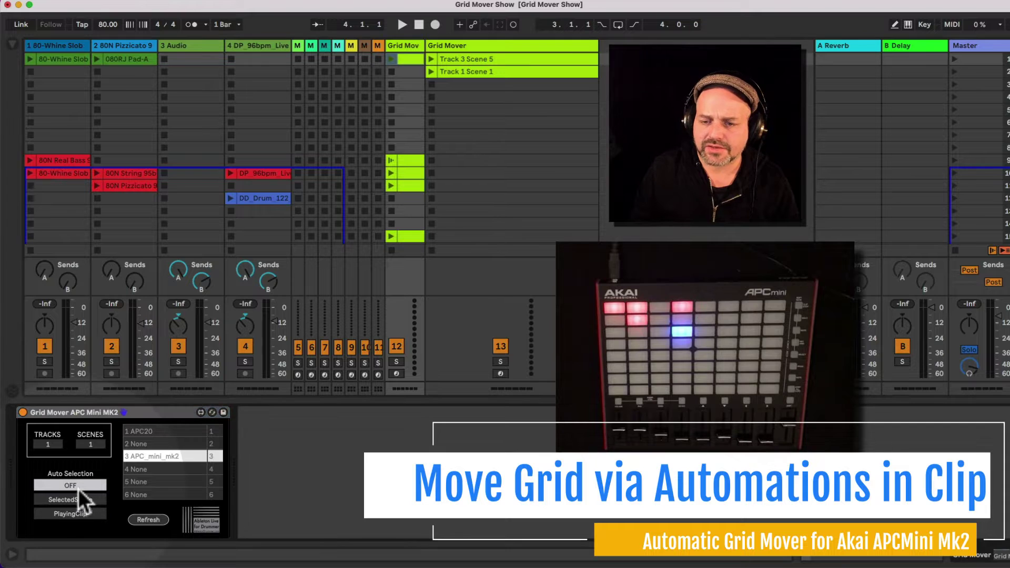
click(497, 51)
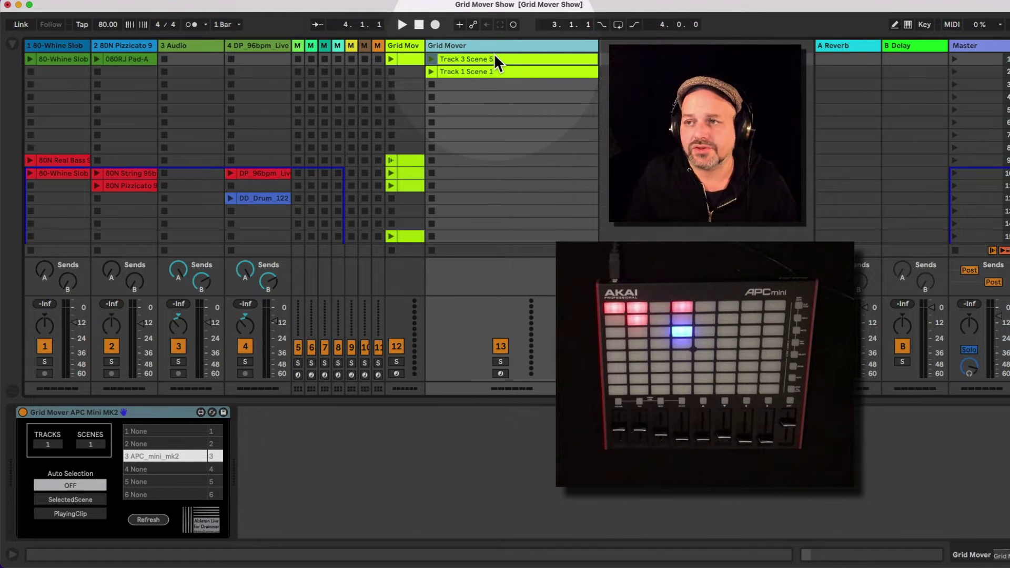
click(461, 61)
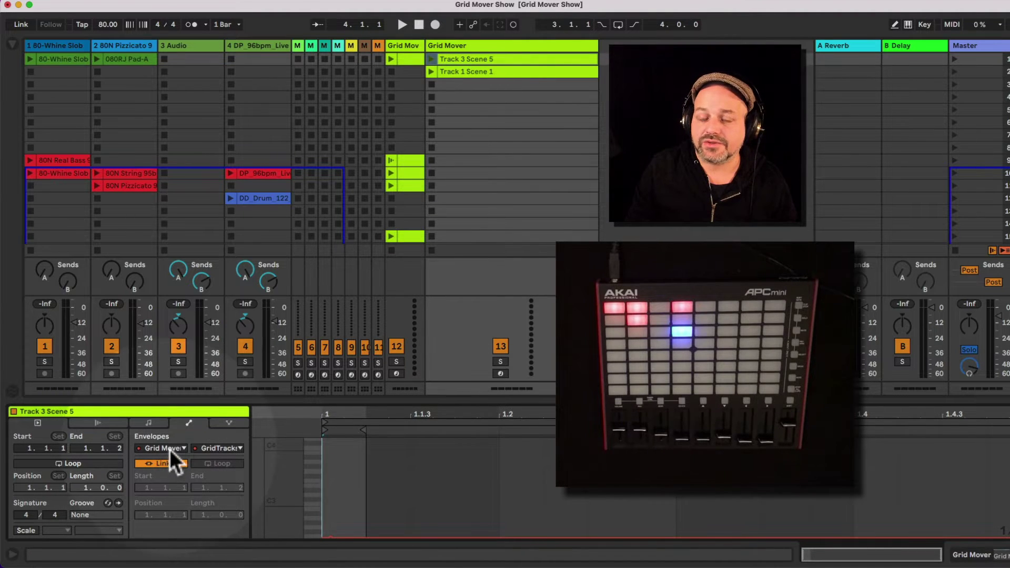
Step: Add an unlooped clip in an empty Grid Mover slot showing the Grid Mover APC Mini MK2 GridTracks envelope
double_click(504, 127)
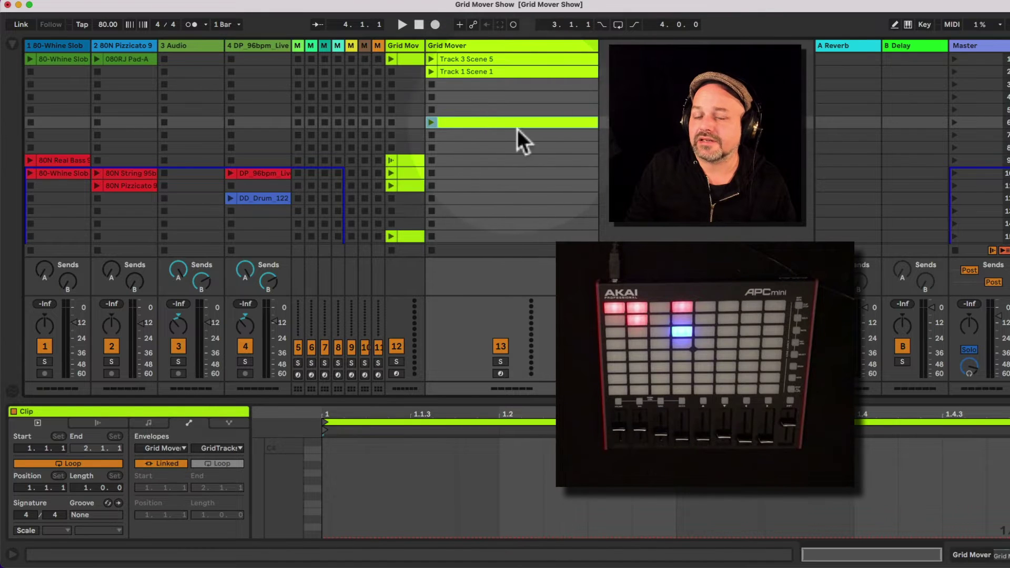
click(77, 465)
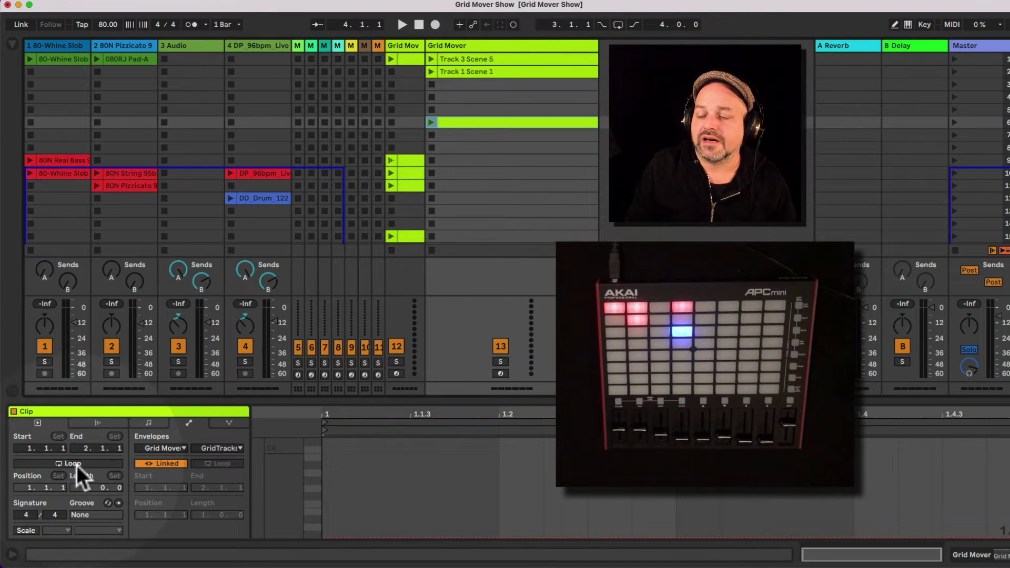
click(179, 449)
click(186, 472)
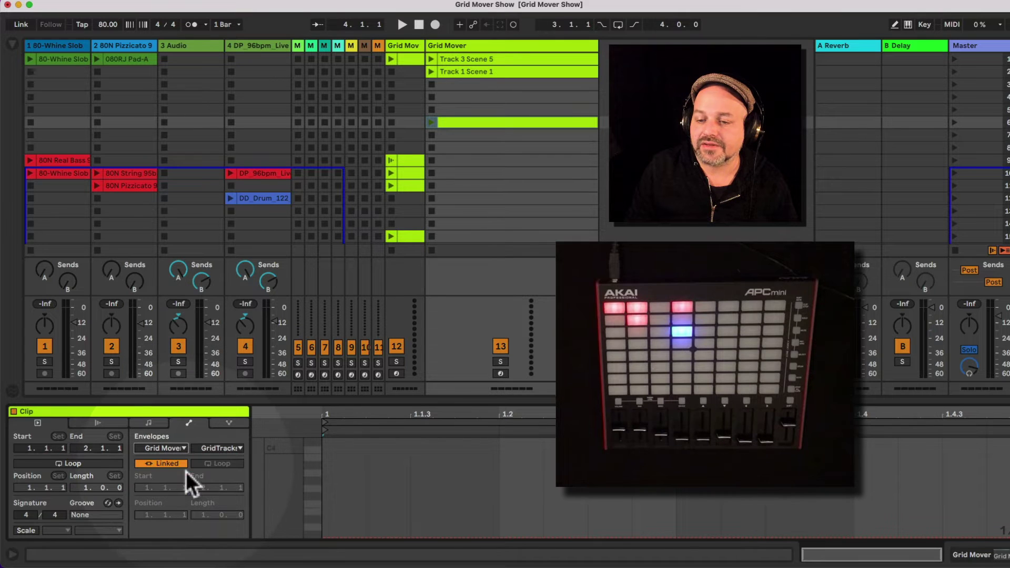
click(221, 450)
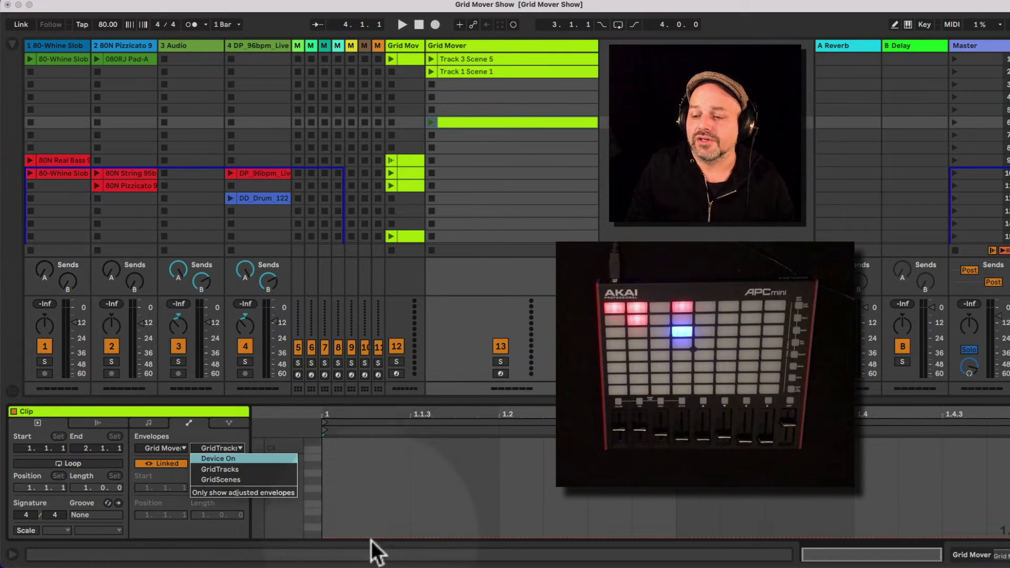
click(352, 539)
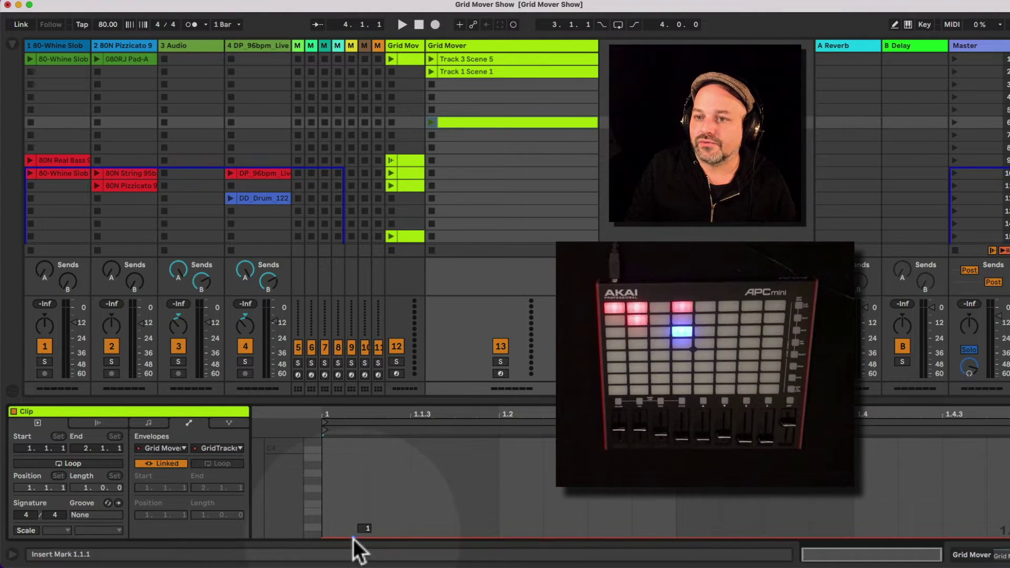
Step: Set the GridTracks envelope point to 4, then switch the envelope chooser to GridScenes
right_click(352, 537)
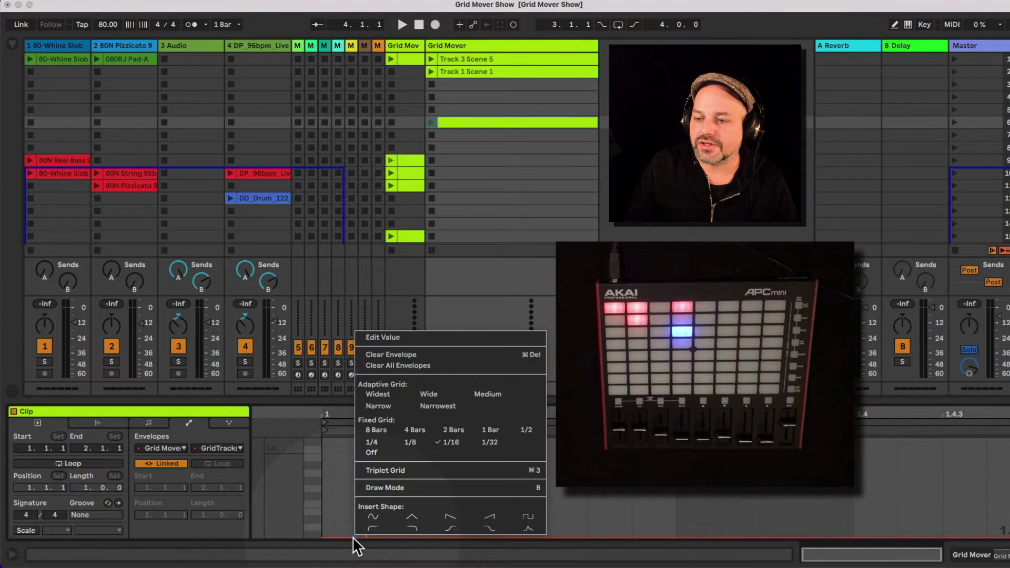
click(417, 339)
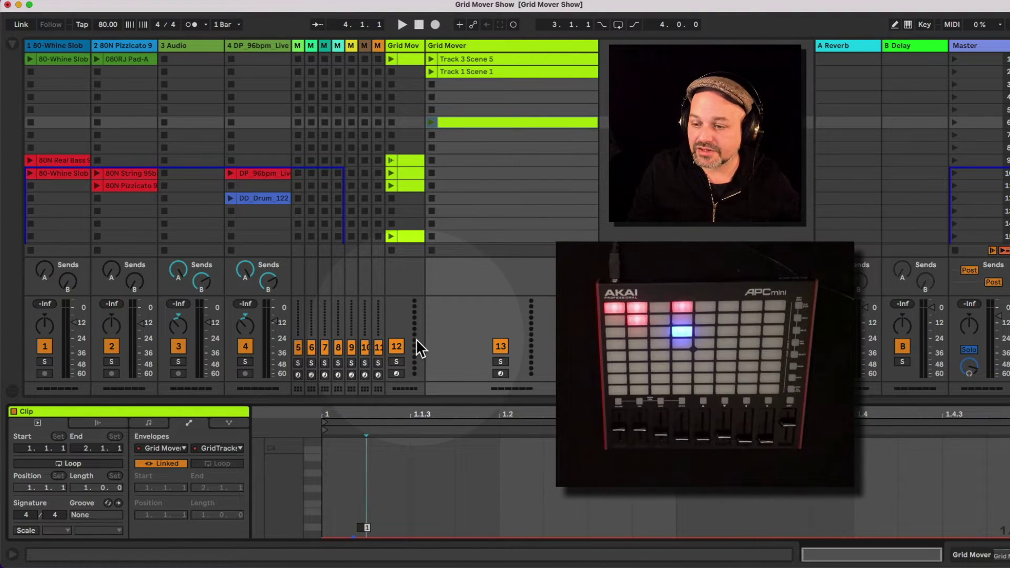
text(4)
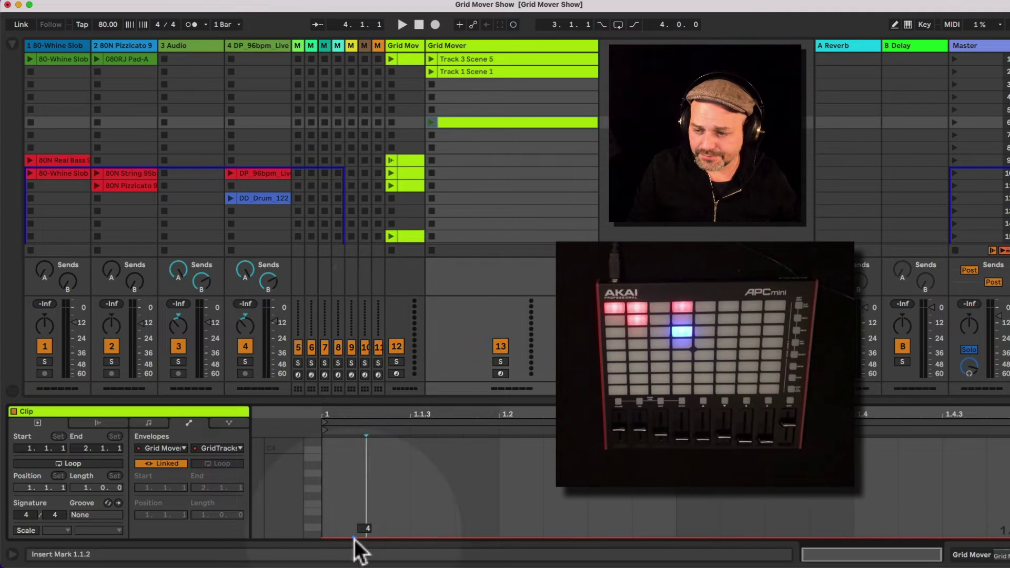
click(218, 449)
click(223, 480)
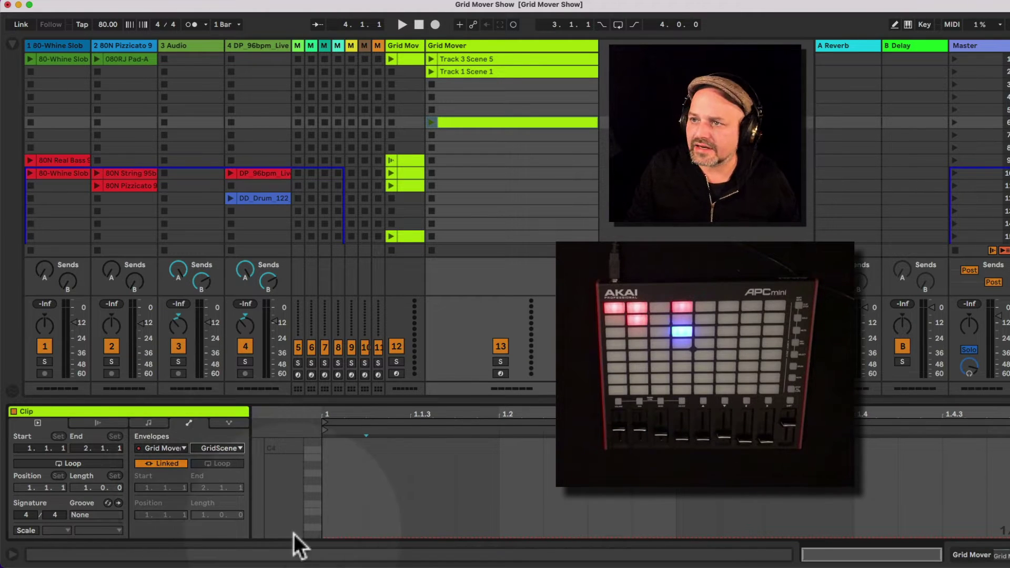
Step: Add a GridScenes breakpoint at value 1 and glance at its envelope options
click(343, 538)
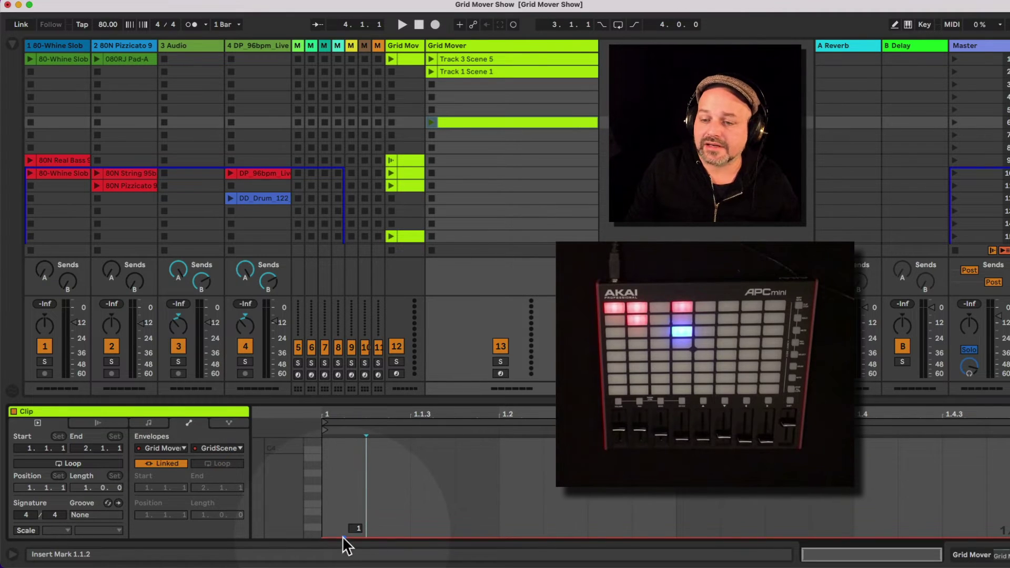
right_click(343, 538)
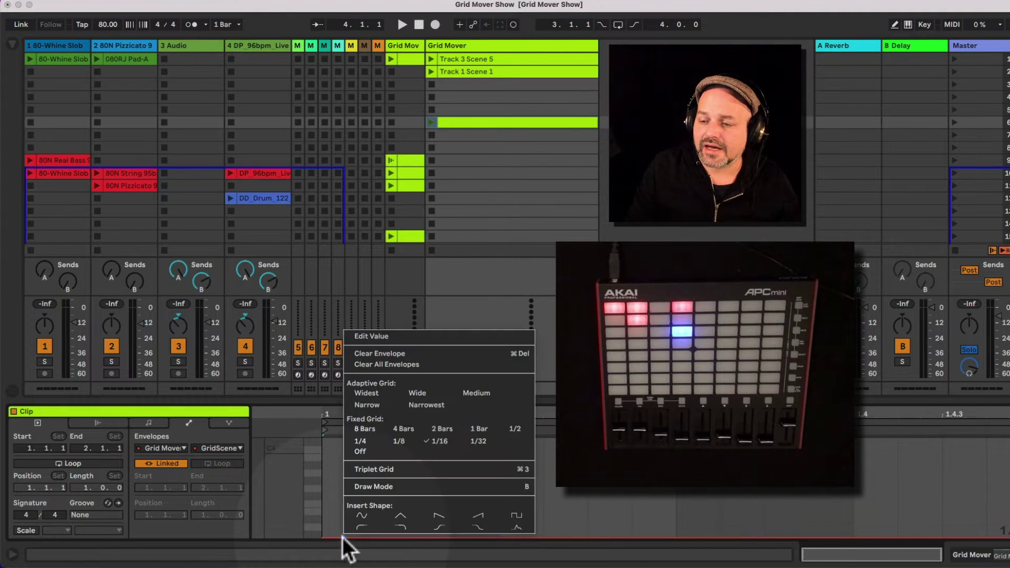
click(390, 345)
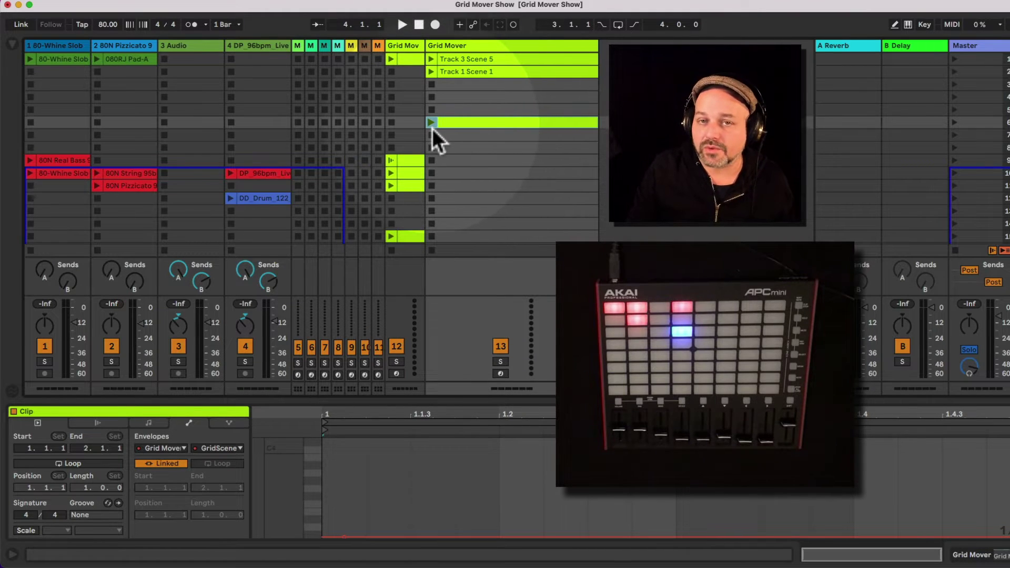
Step: Name the new clip 'text to remember', undoing an accidental delete along the way
right_click(449, 124)
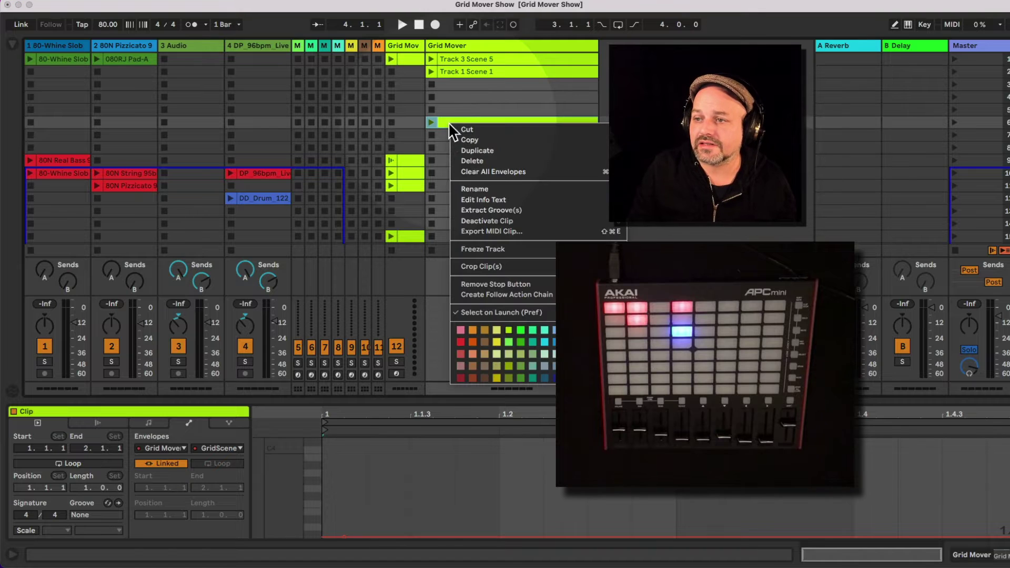
click(488, 189)
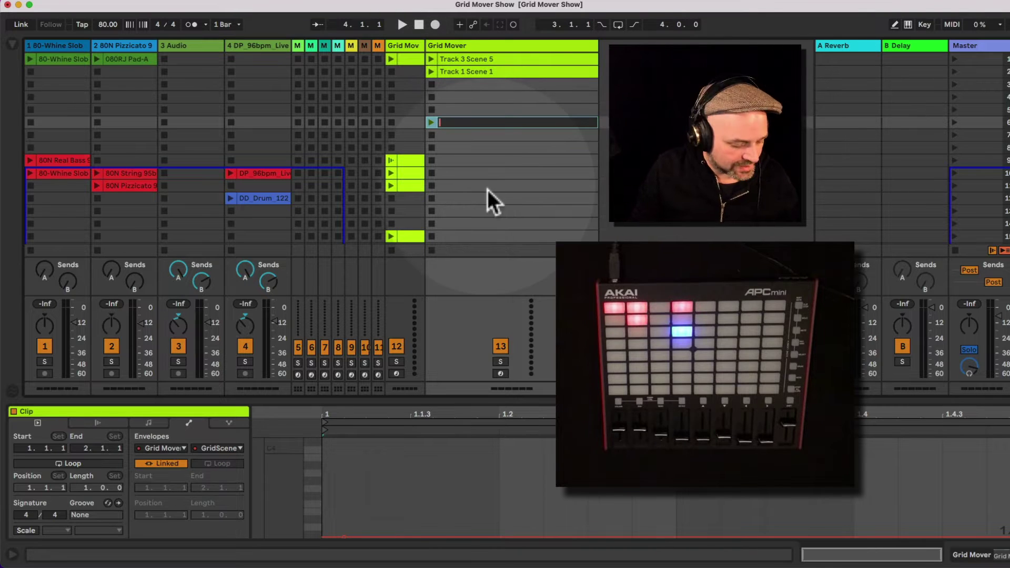
text(text to)
key(Return)
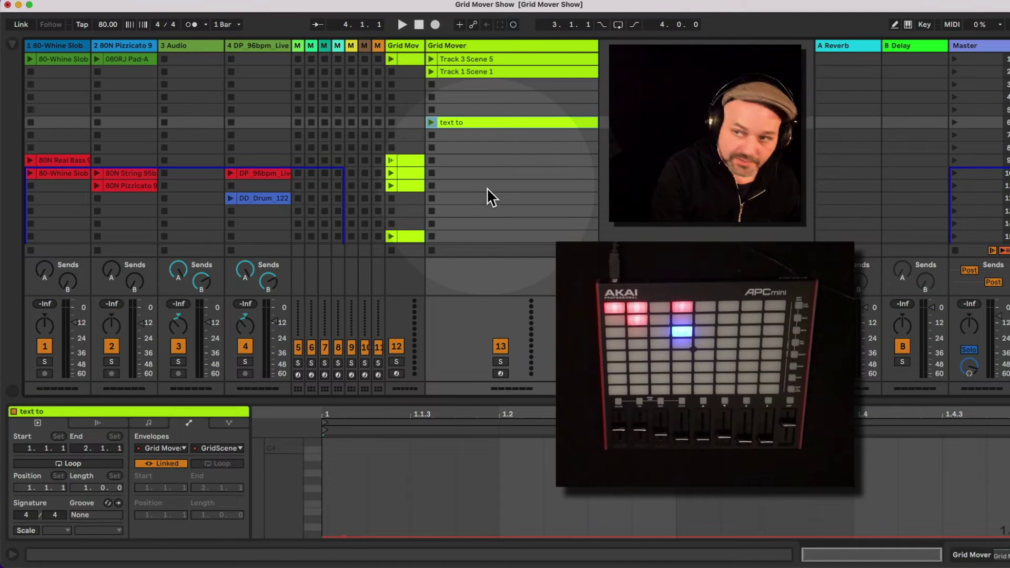
key(Delete)
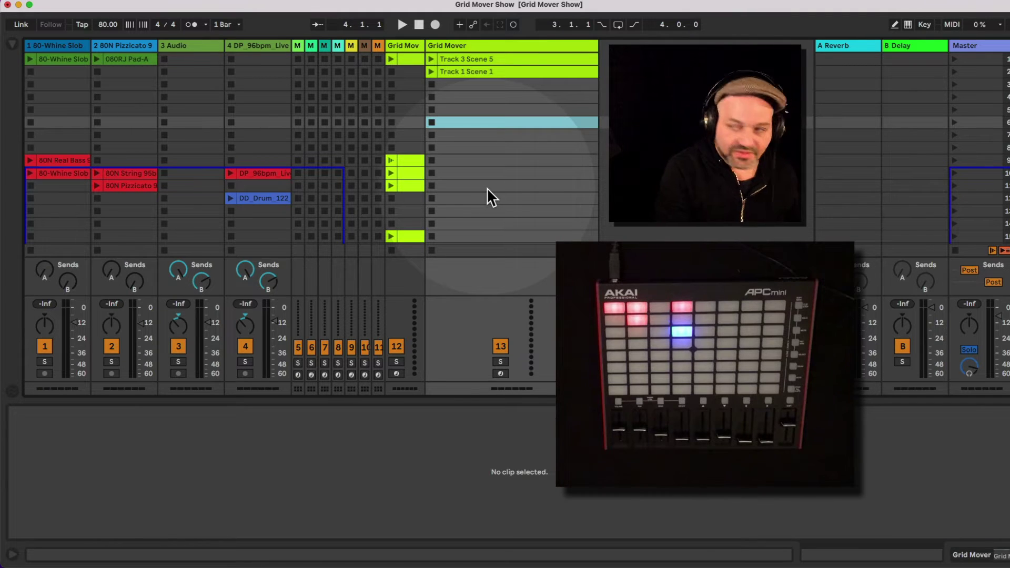
key(super+z)
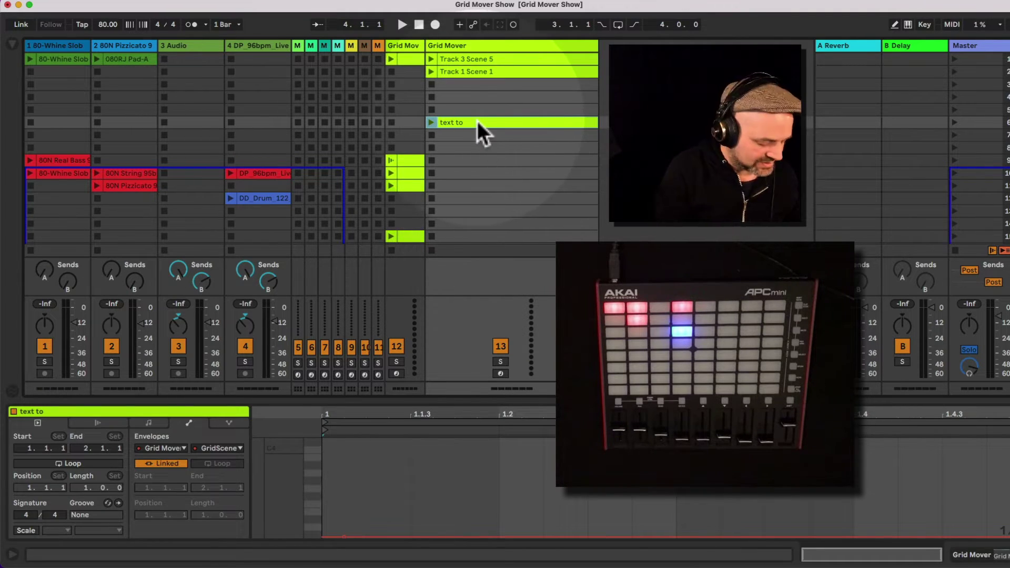
key(super+r)
key(Right)
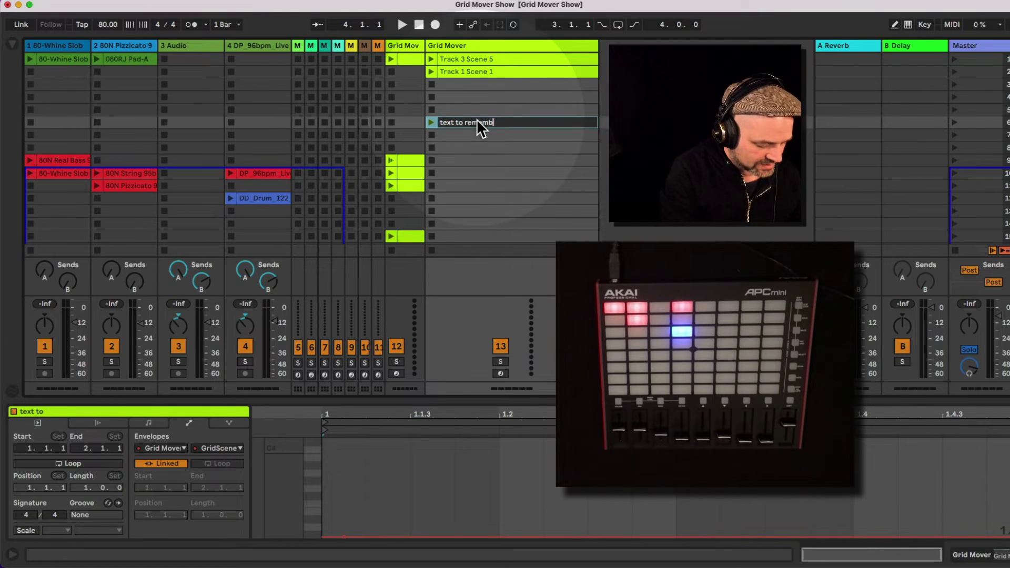
key(Return)
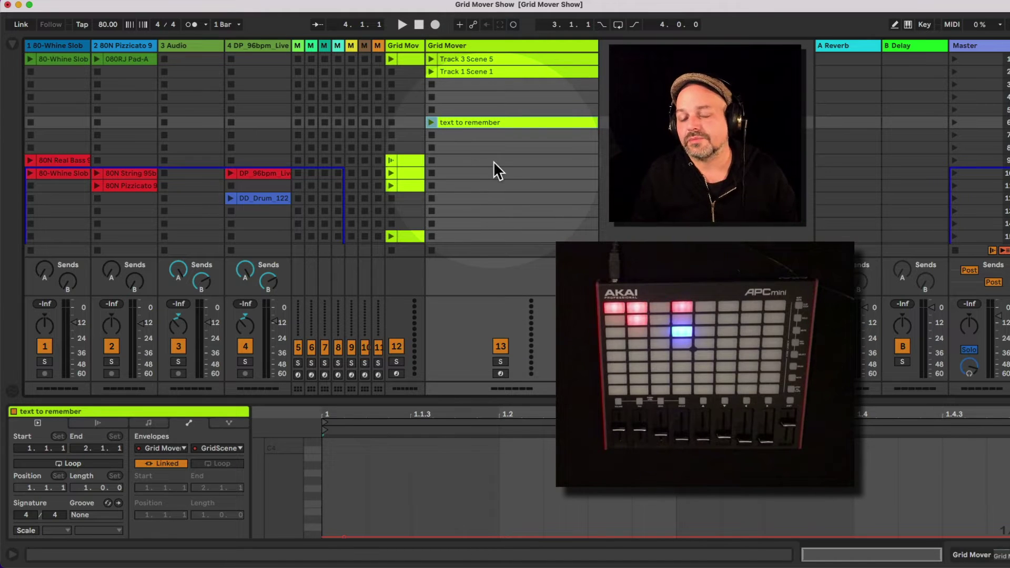
Step: Launch 'text to remember', then Track 1 Scene 1, then 'text to remember' again
click(430, 123)
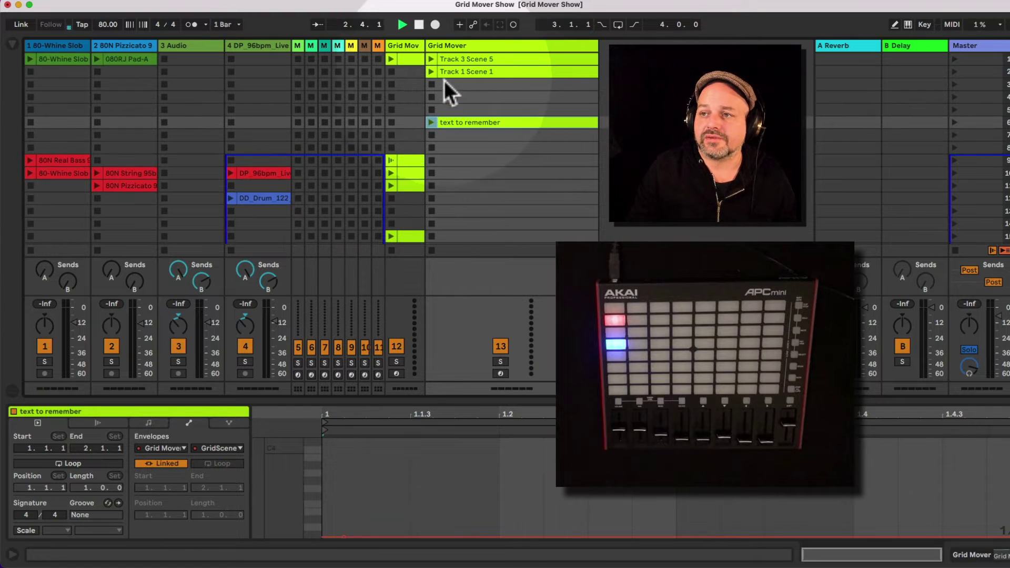
click(432, 71)
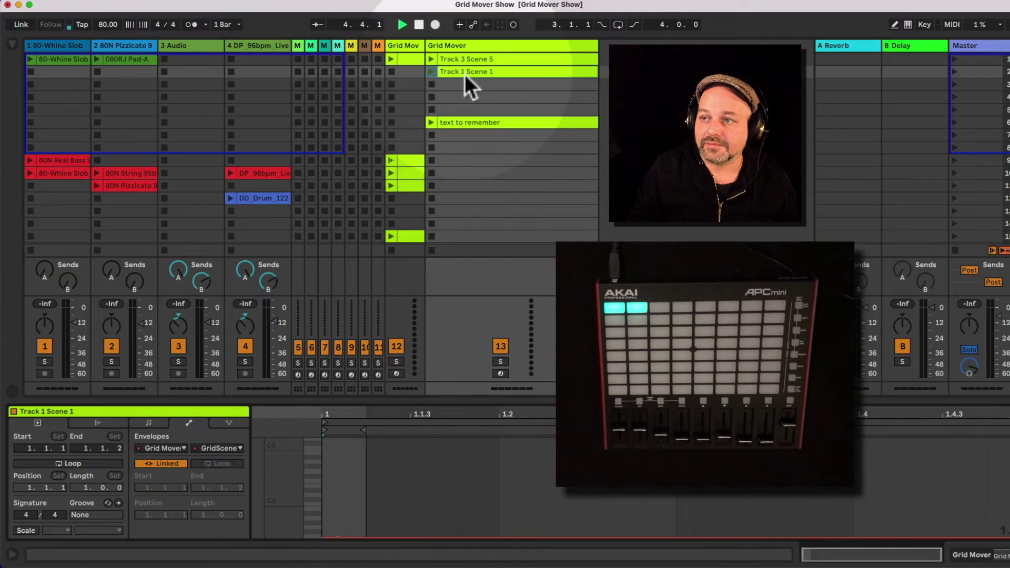
click(453, 122)
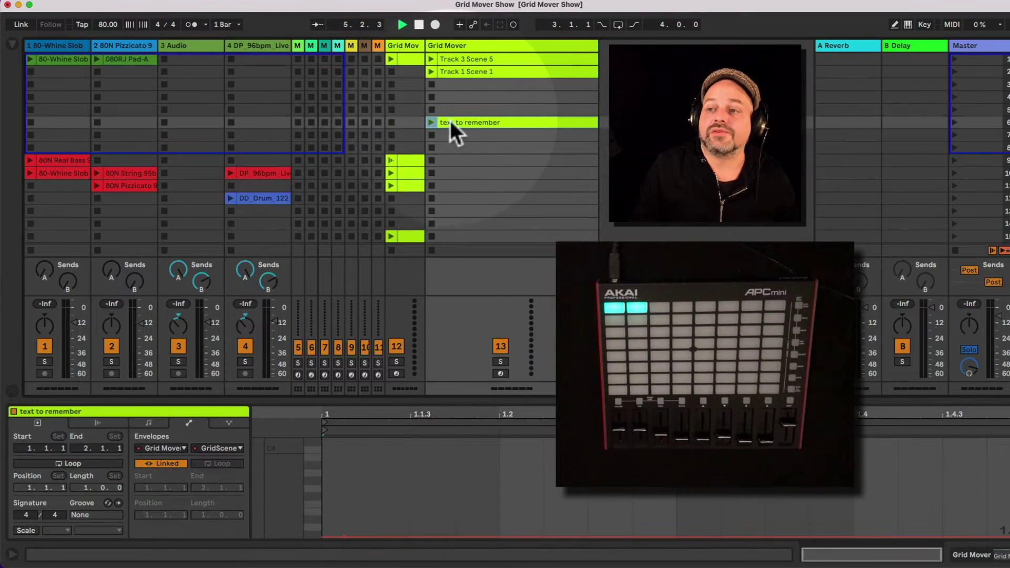
click(431, 122)
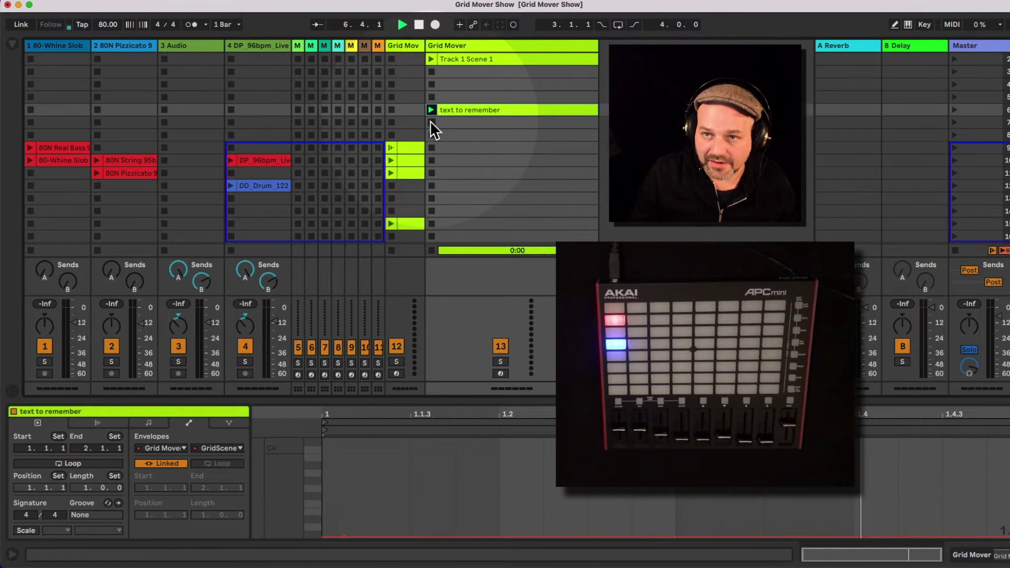
Step: Stop the 'text to remember' clip, narrow the Grid Mover track, and enable SelectedScene auto selection
click(484, 45)
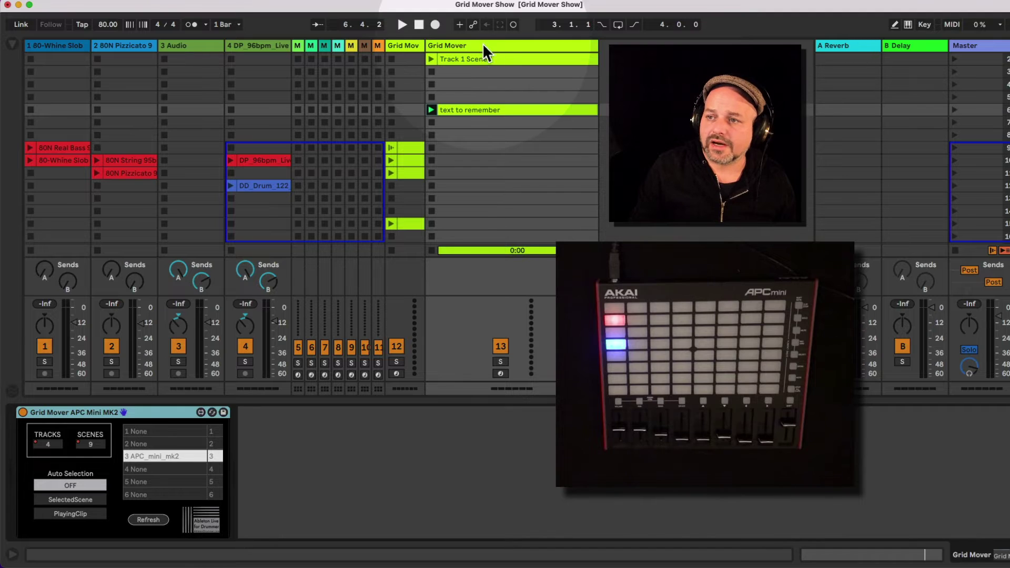
click(432, 124)
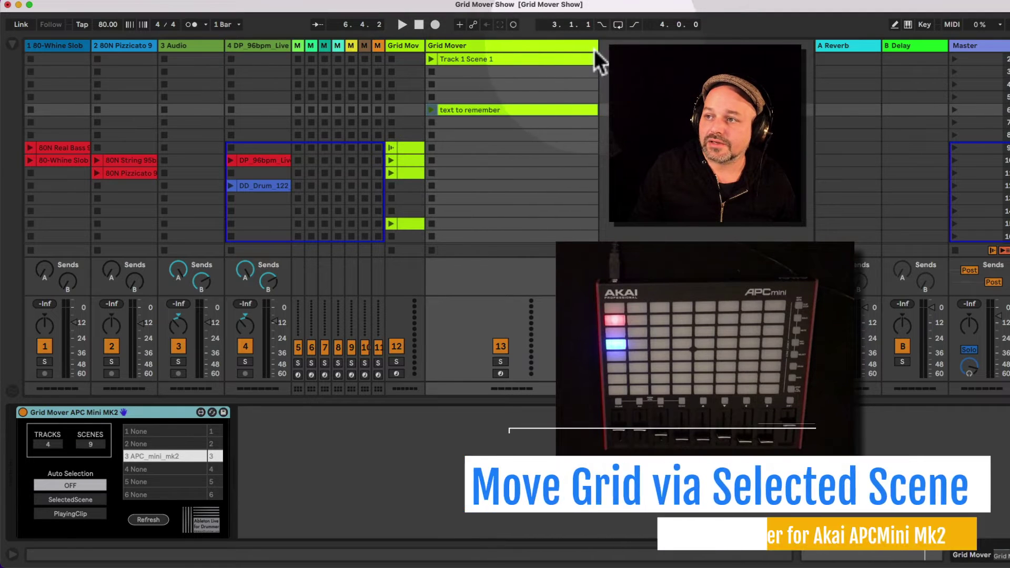
drag(595, 50, 559, 46)
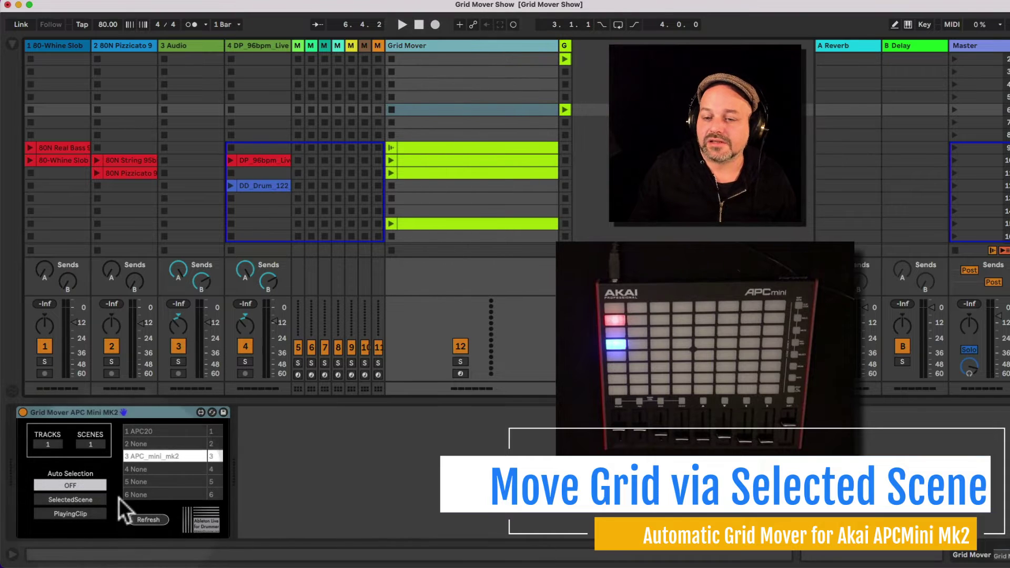
click(93, 504)
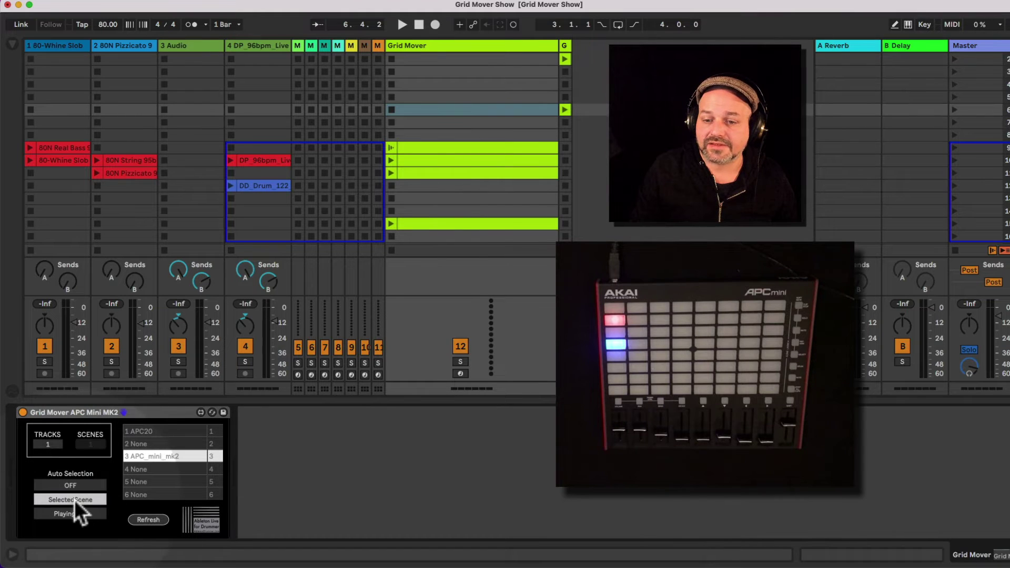
Step: Step the selected scene up and down from scene 4 to watch the APC grid follow
click(974, 84)
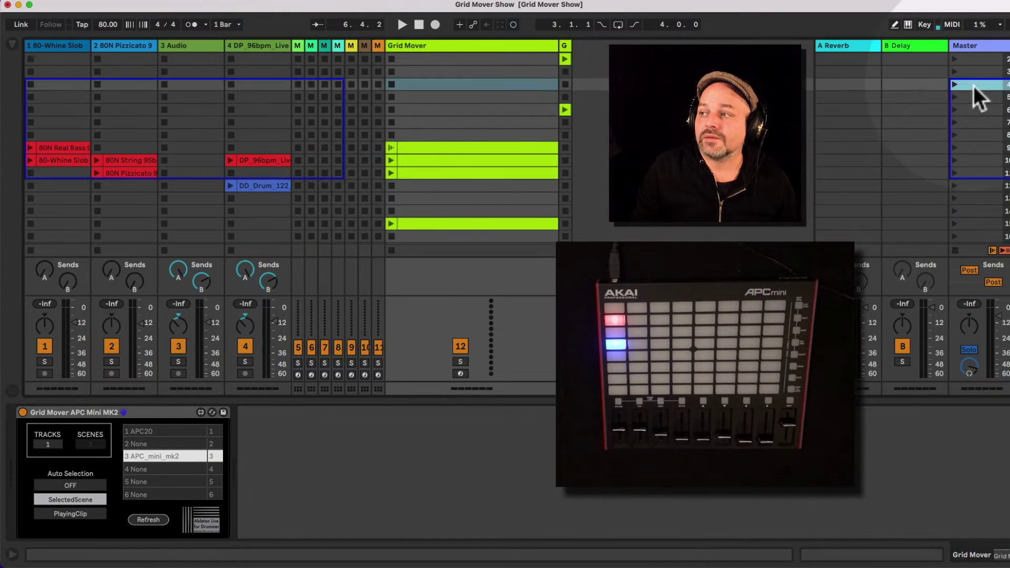
click(974, 71)
click(975, 59)
click(977, 148)
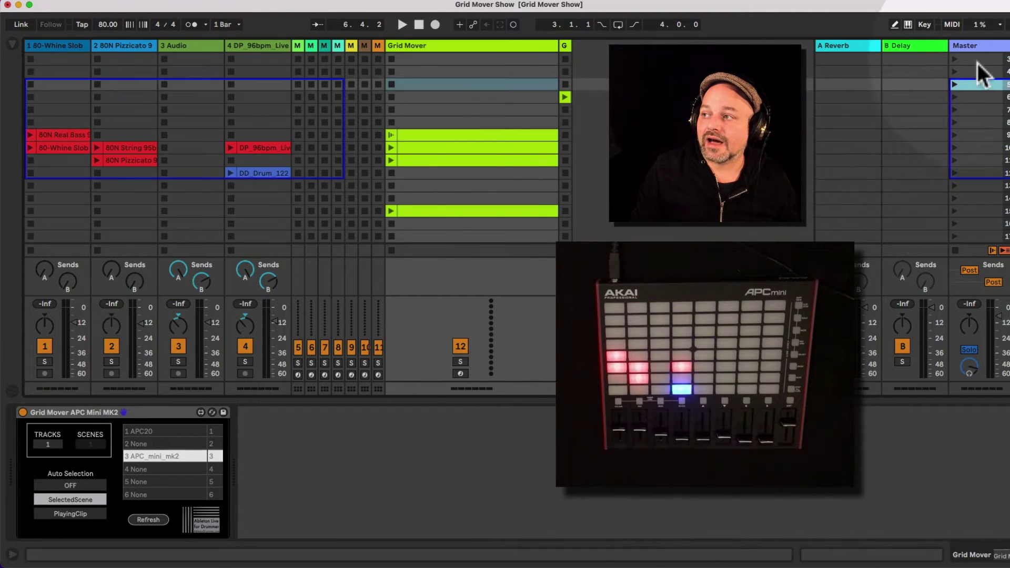
click(972, 84)
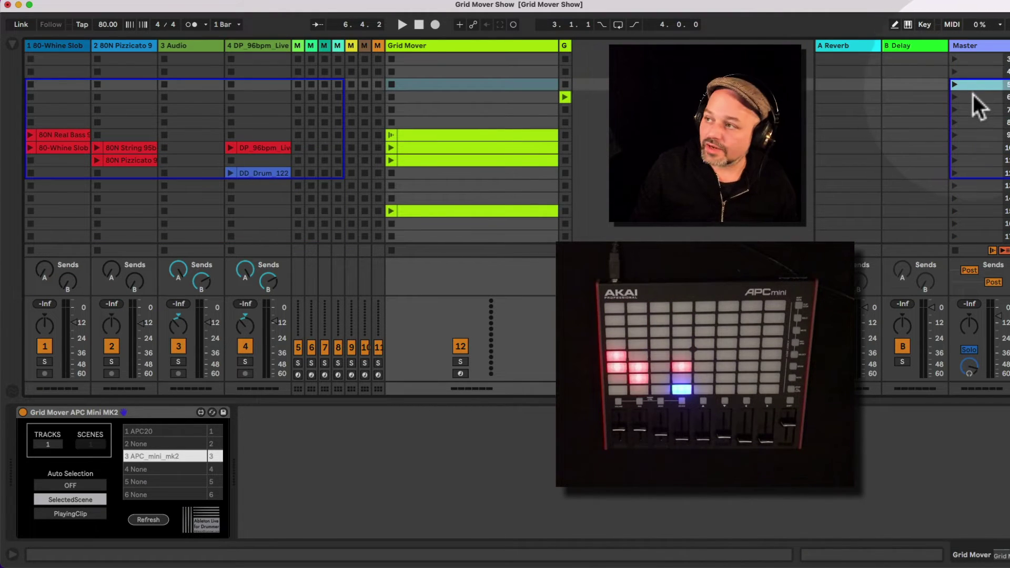
click(974, 98)
click(972, 122)
click(975, 138)
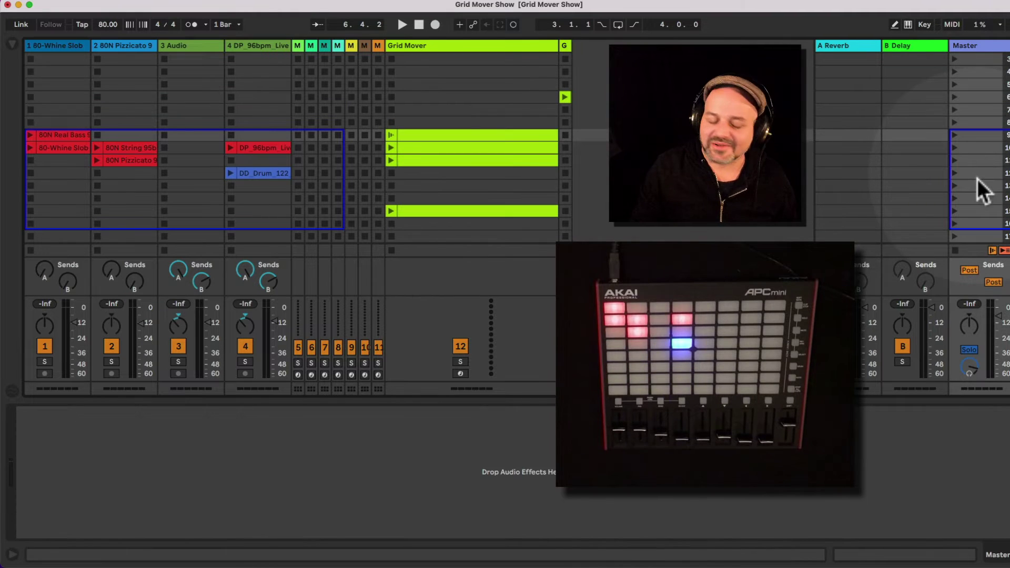
Step: Select scenes 6, 3 and down to 11, then back to 4, and reselect the Grid Mover track
click(970, 100)
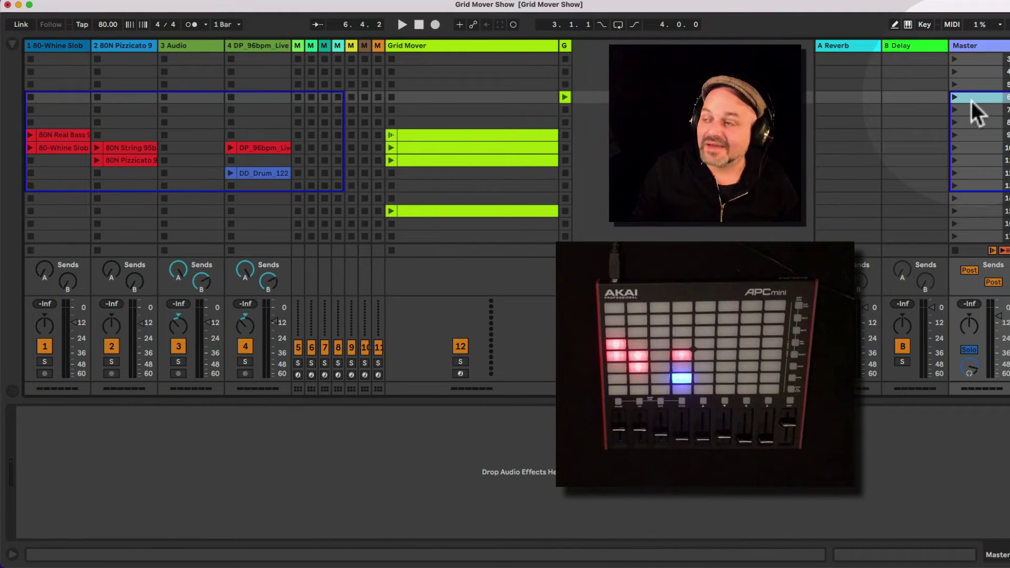
click(970, 59)
click(980, 98)
click(979, 122)
click(977, 149)
click(976, 159)
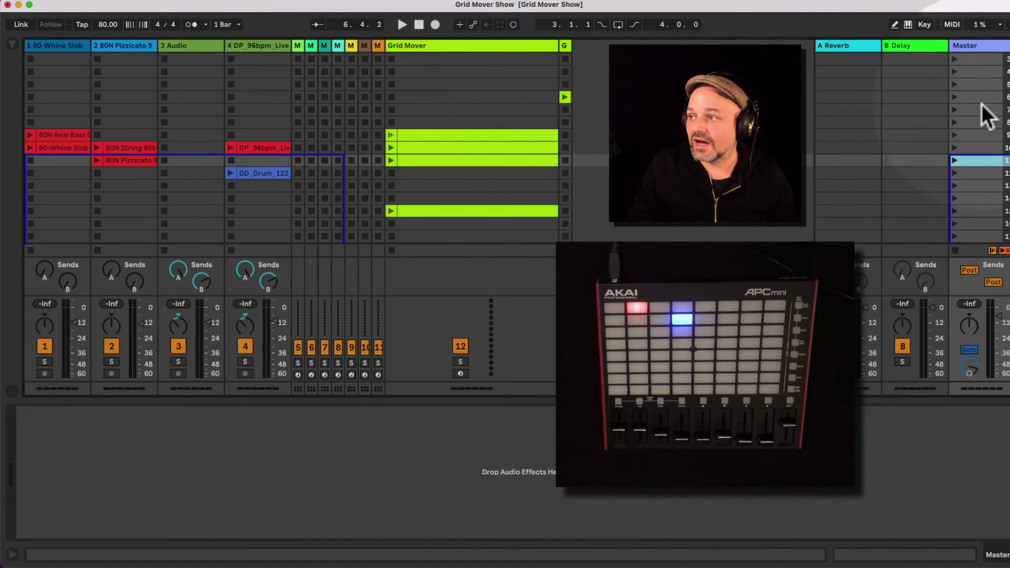
click(974, 71)
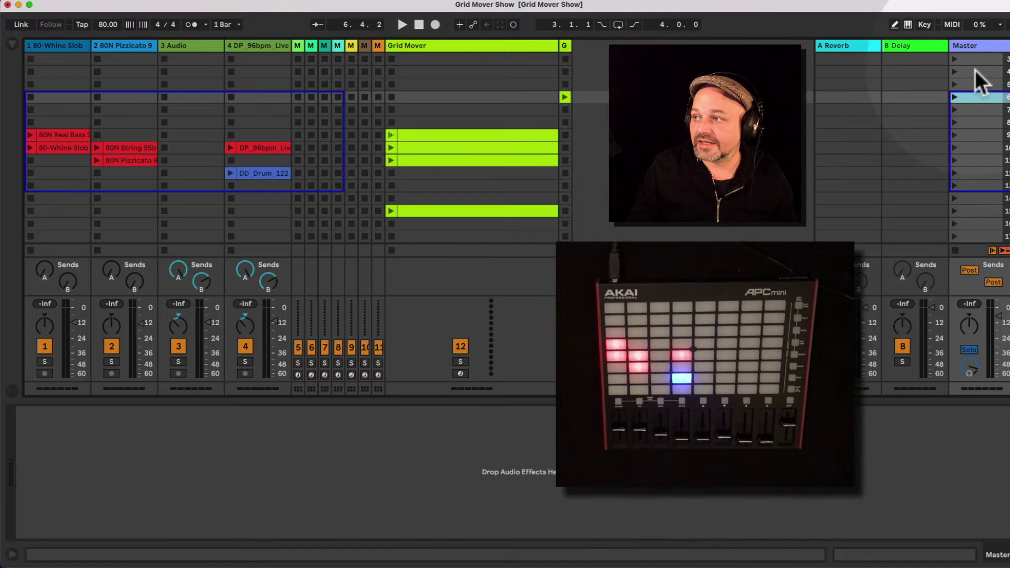
click(438, 48)
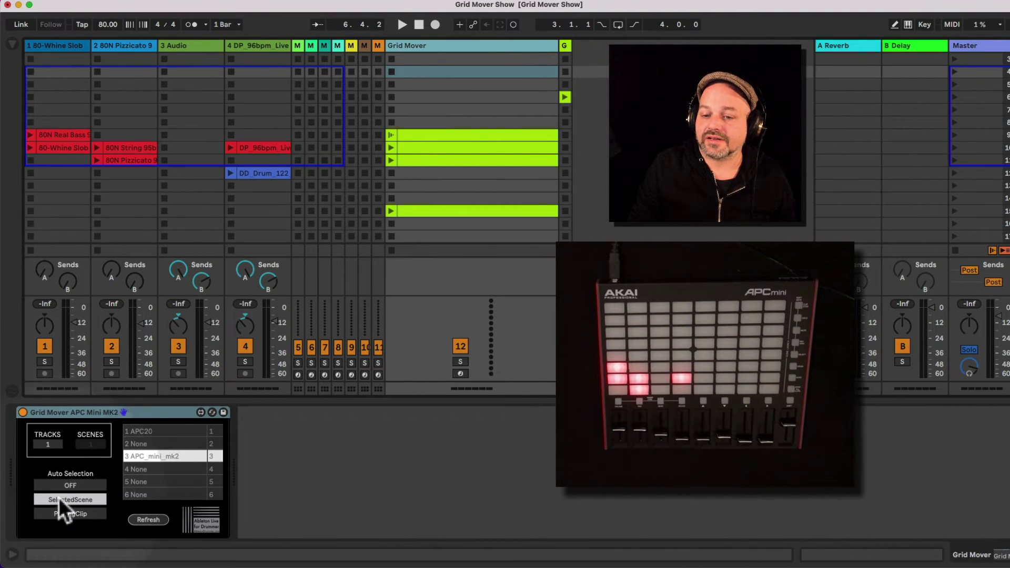
Step: Create a new Grid Mover clip, move it up one slot, and enable PlayingClip
click(87, 515)
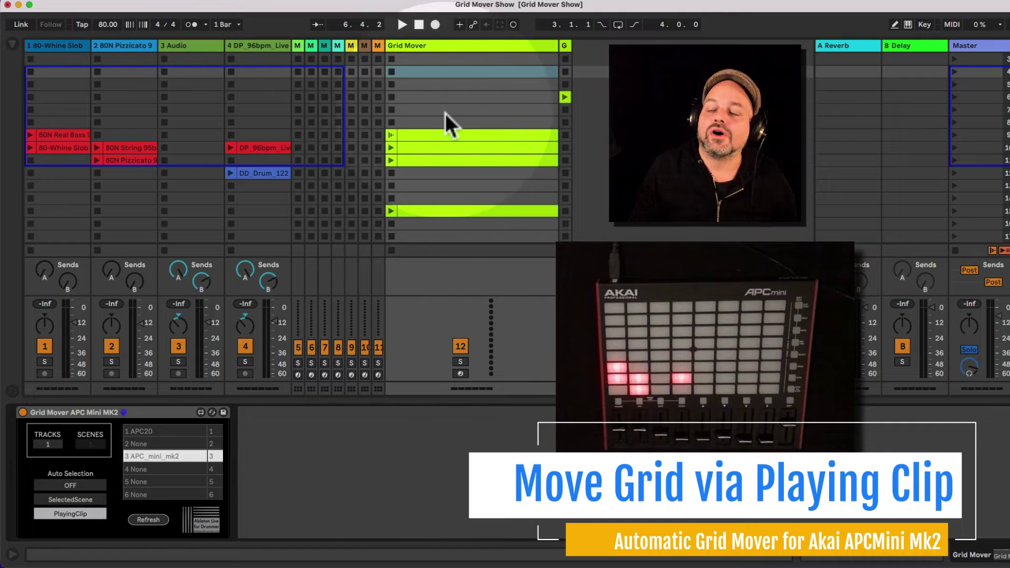
click(440, 49)
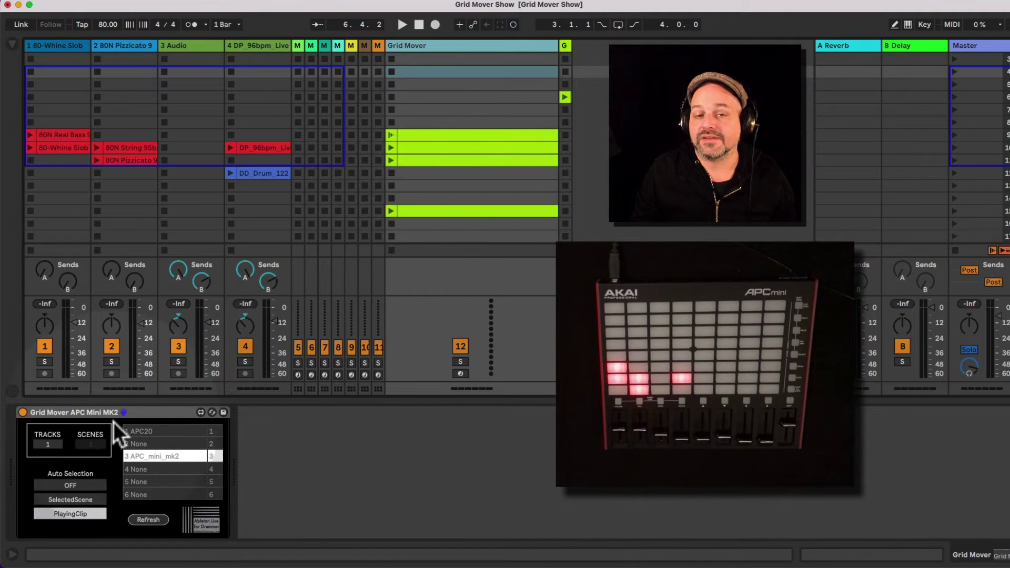
double_click(442, 191)
drag(441, 188, 441, 179)
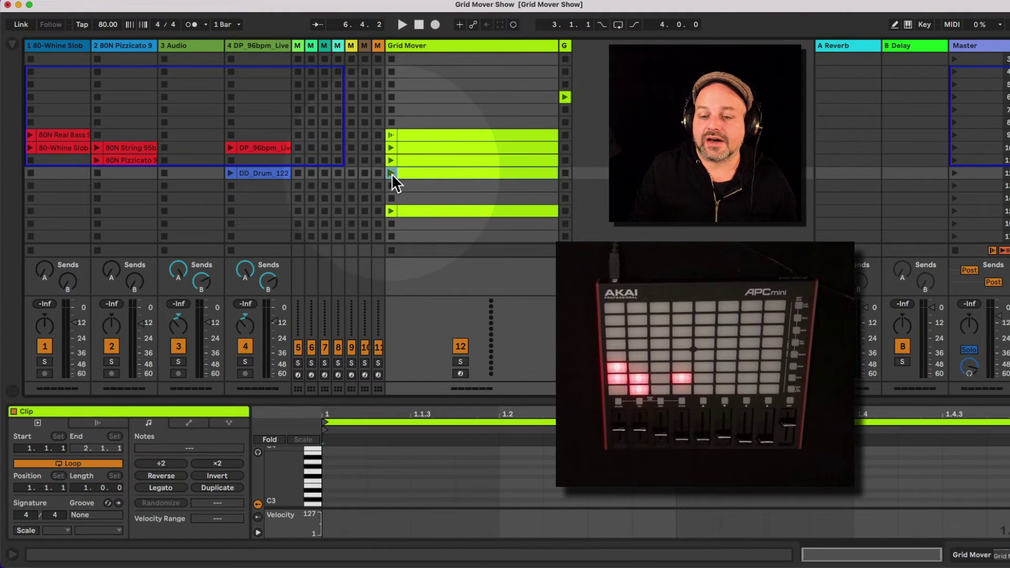
click(421, 49)
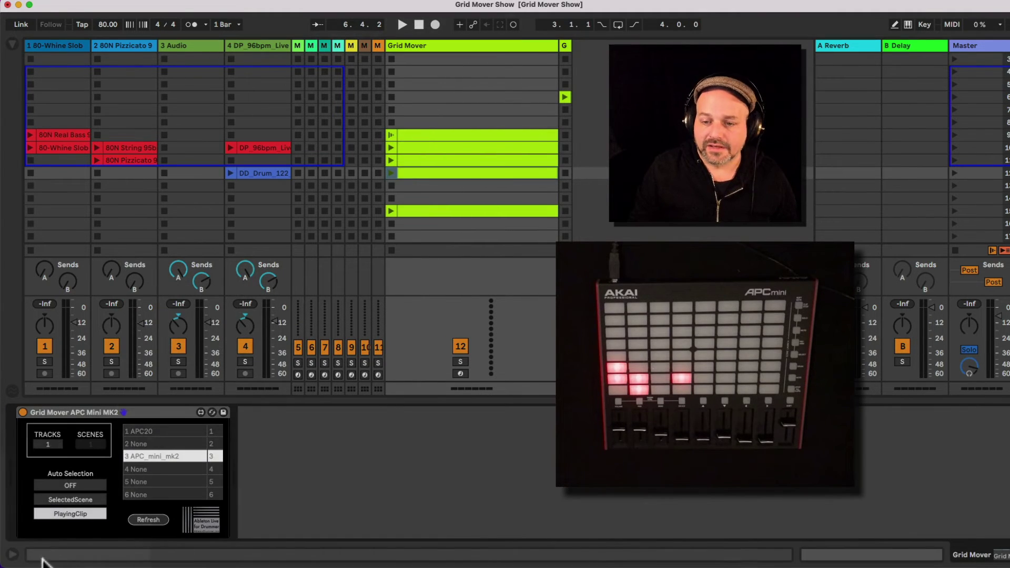
click(76, 515)
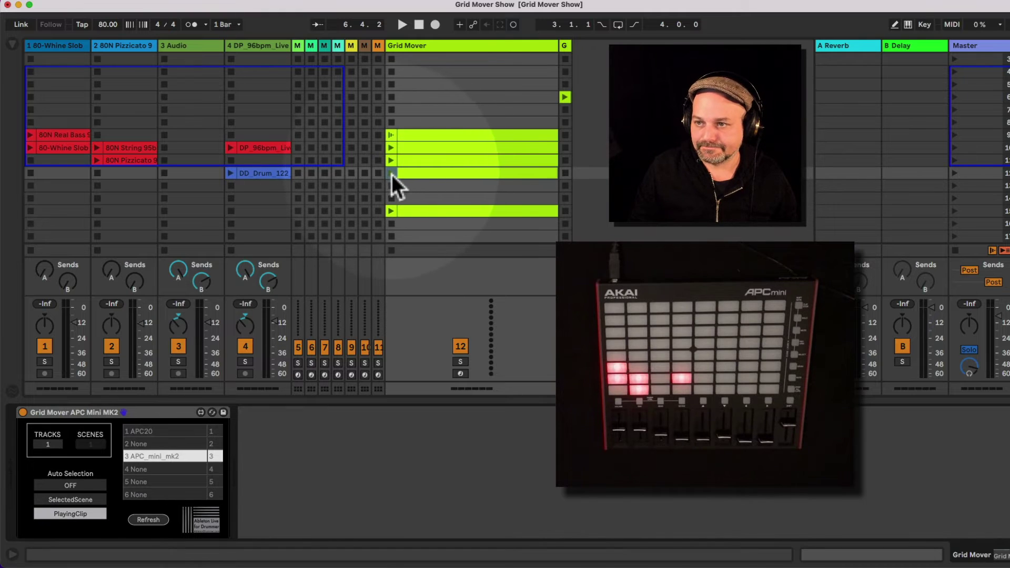
Step: Launch Grid Mover clips so the APC grid jumps to them, then stop playback
click(392, 172)
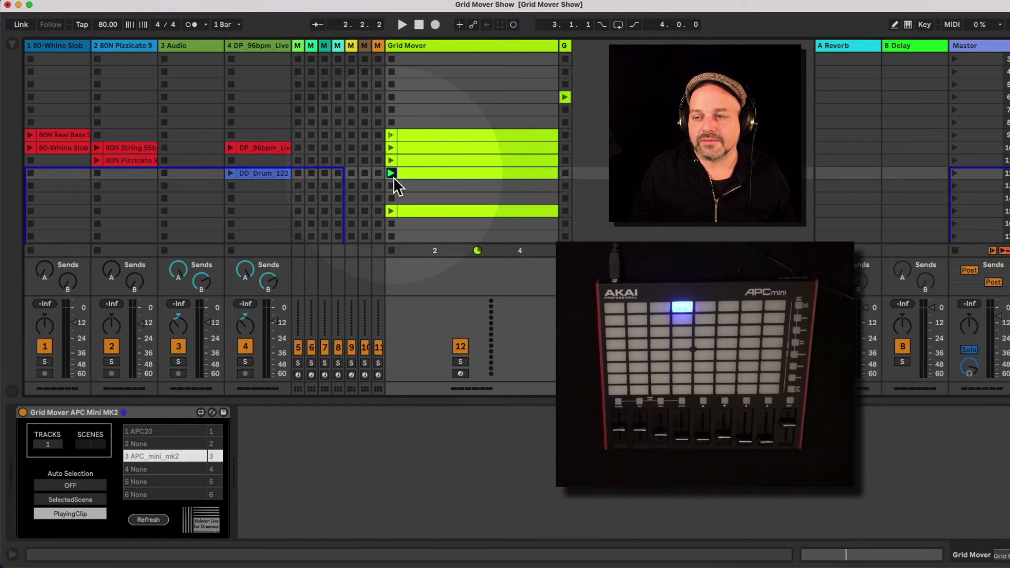
click(432, 137)
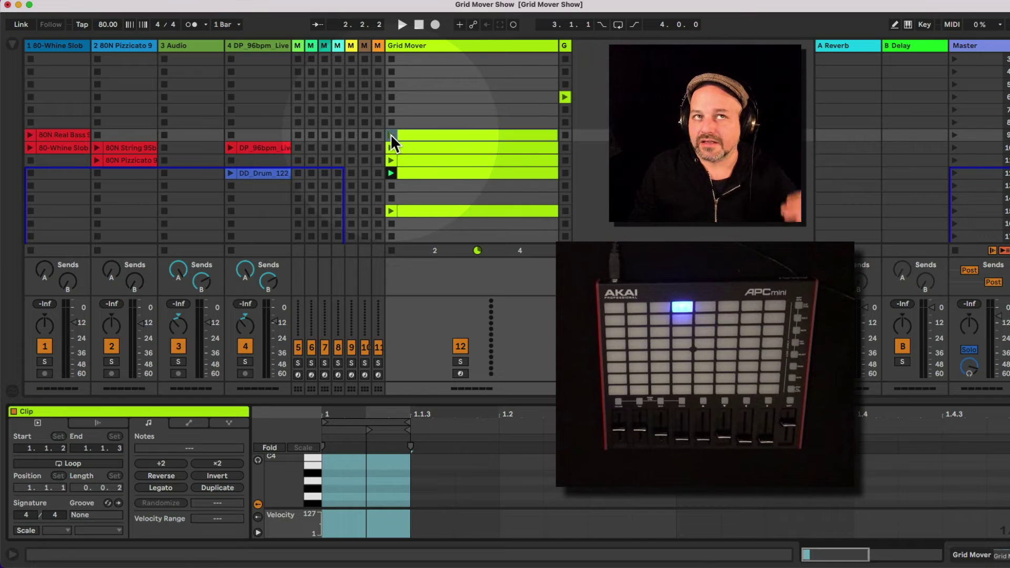
click(390, 135)
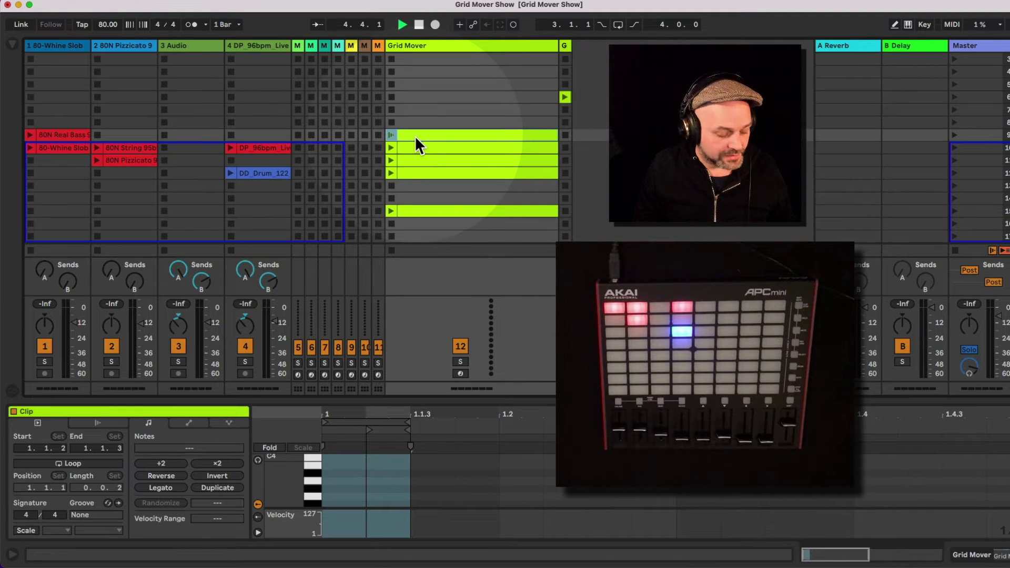
key(space)
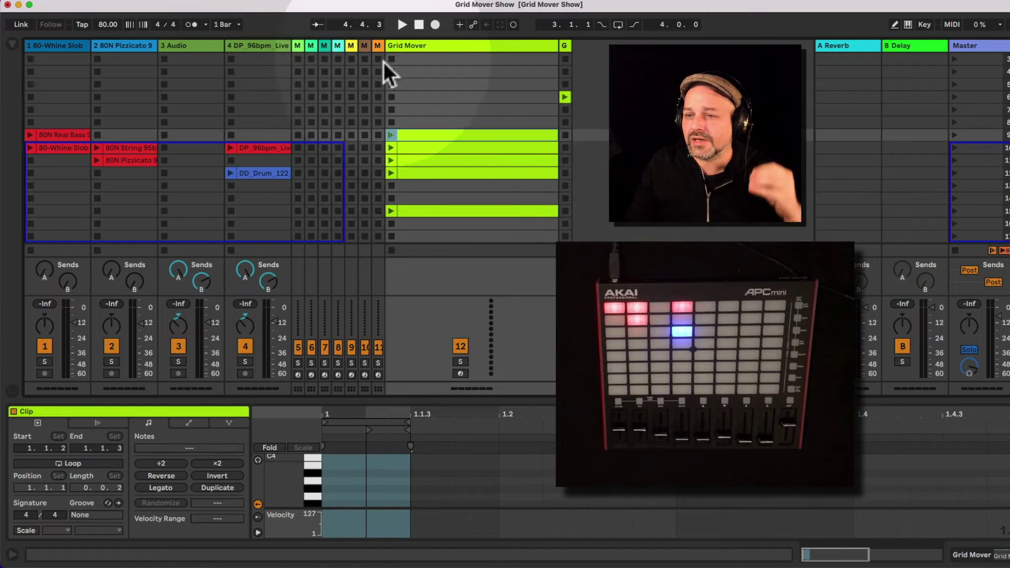
Step: Refresh Grid Mover's script list and reselect slot 3, APC_mini_mk2
click(440, 46)
click(439, 47)
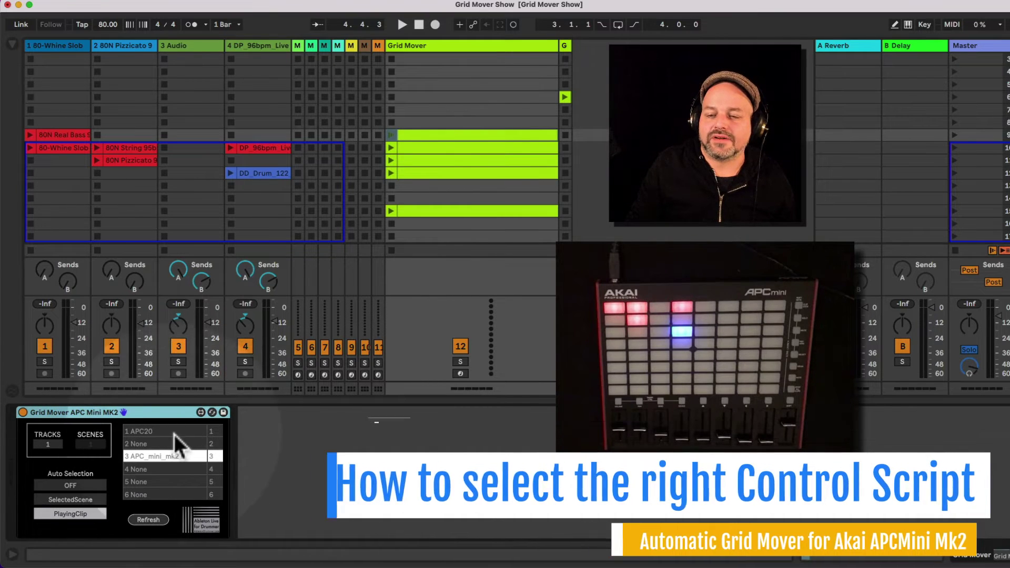
click(148, 520)
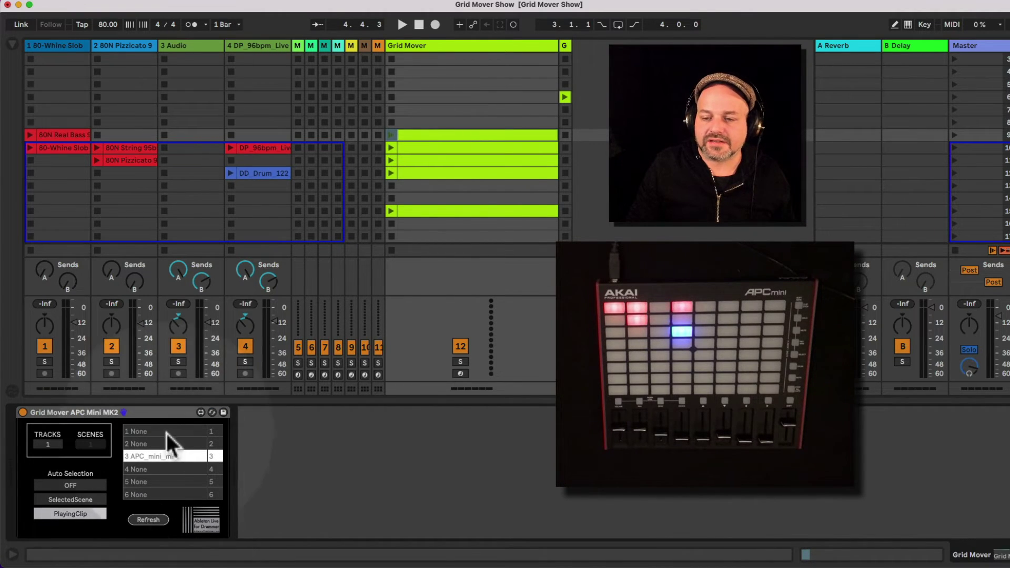
click(153, 446)
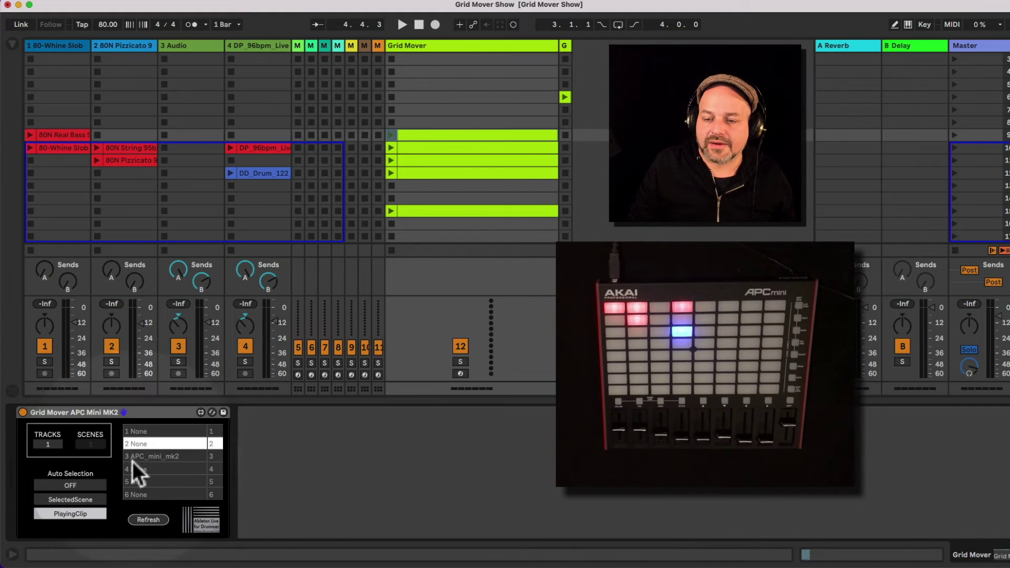
click(178, 459)
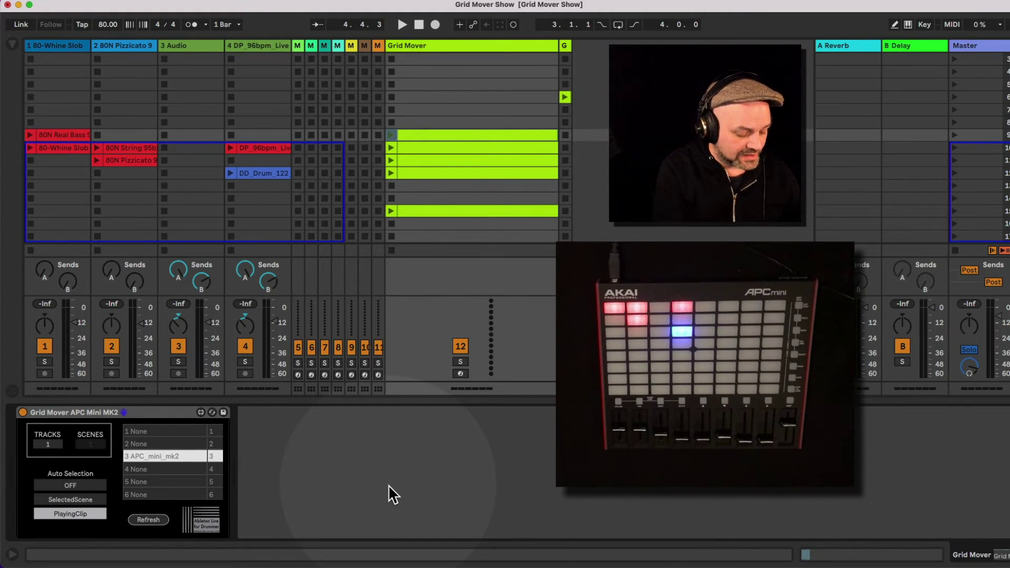
Step: In Preferences, set control surface 5 (Push2) and 3 (APC mini mk2) to None
key(super+comma)
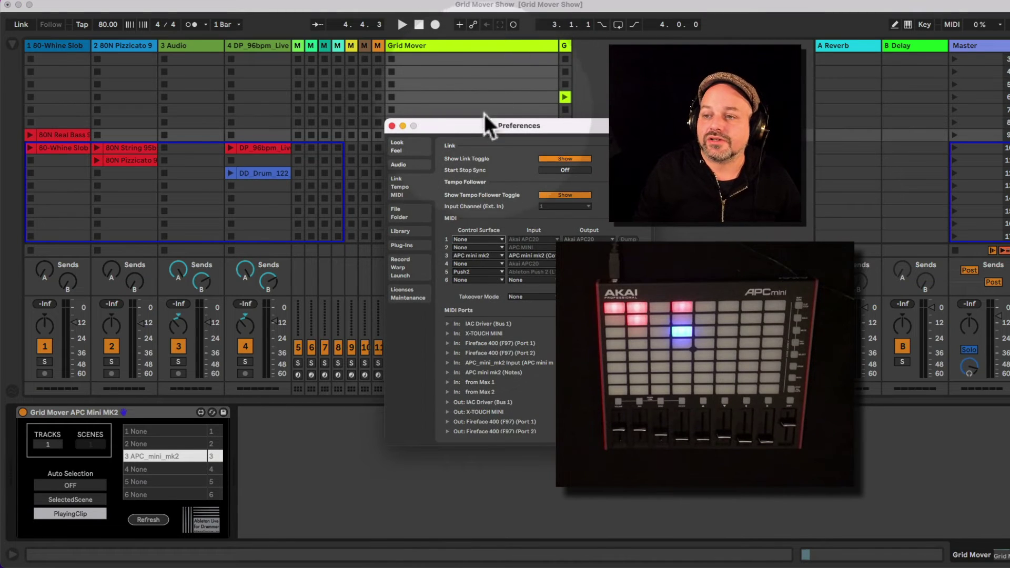
drag(475, 129, 394, 178)
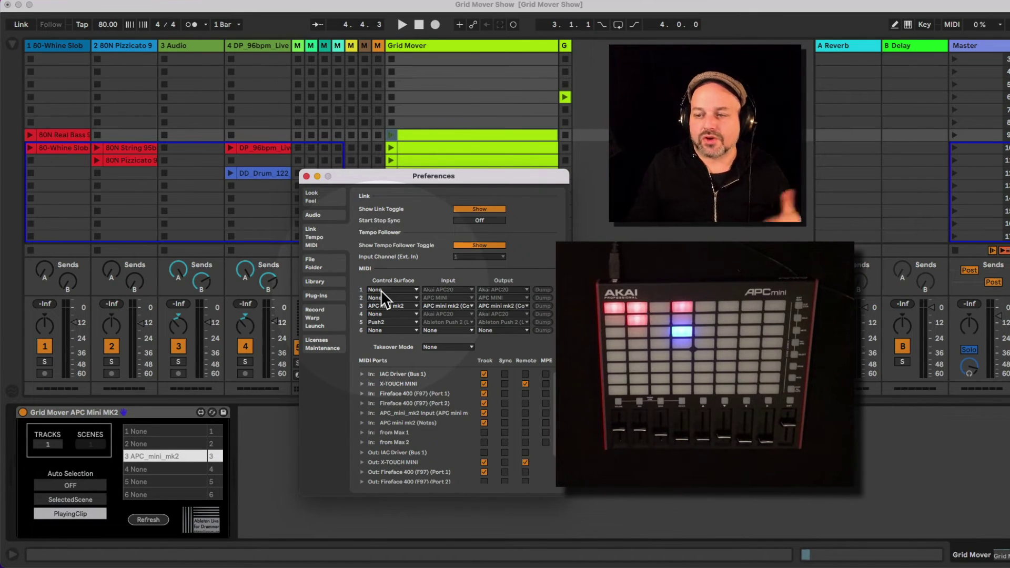
click(393, 323)
scroll(389, 31, up, 10)
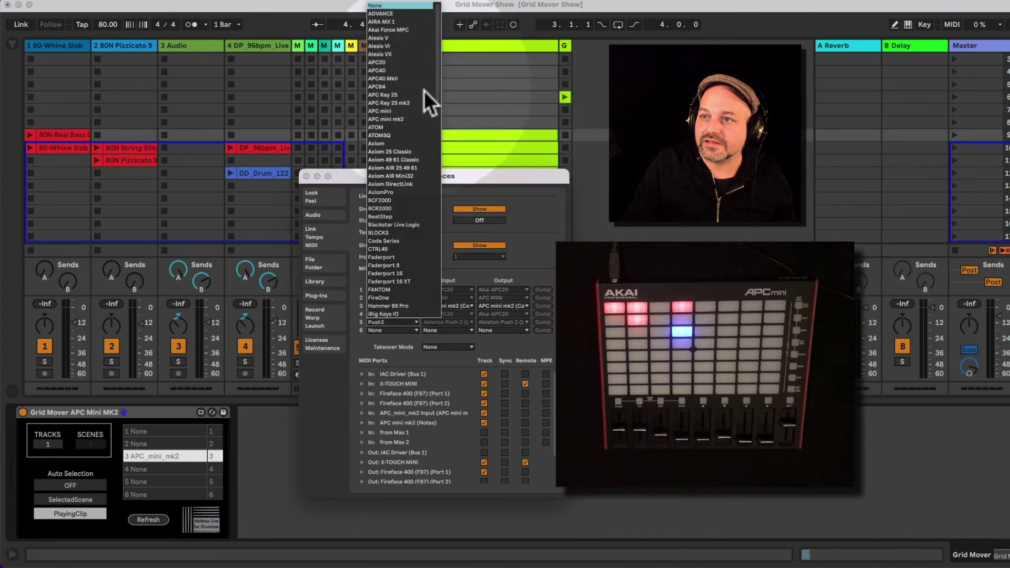
click(400, 5)
click(398, 306)
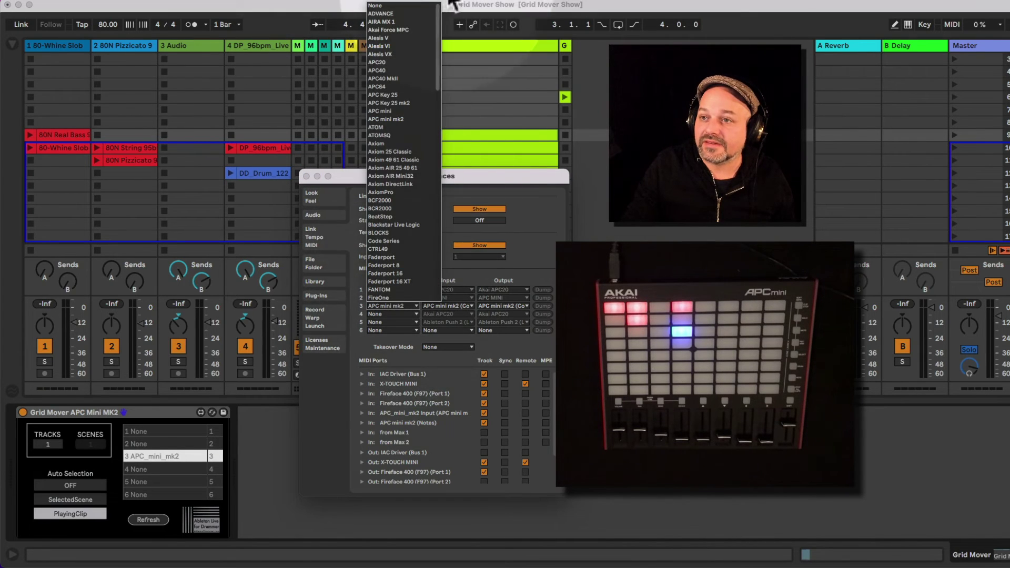
click(413, 5)
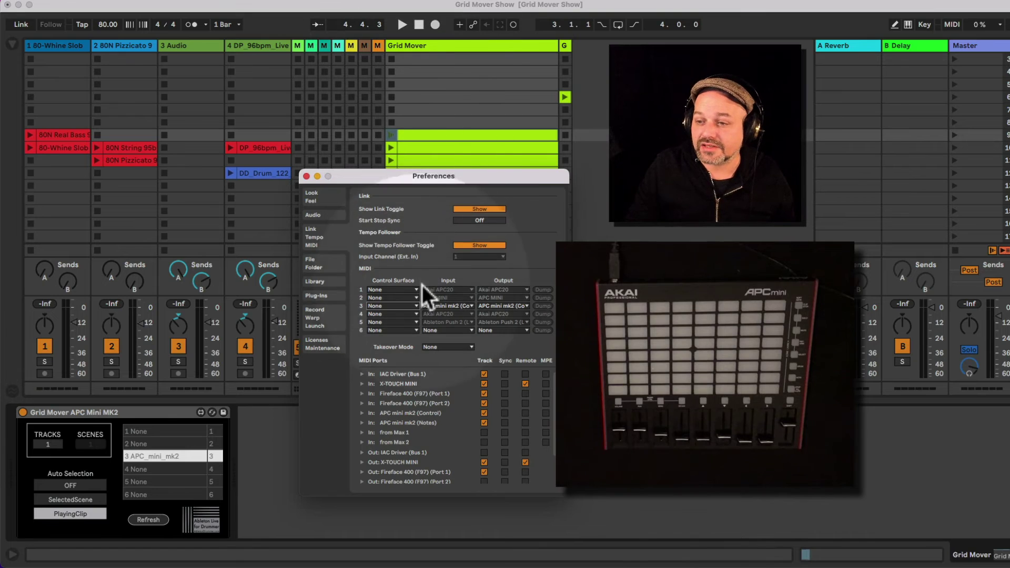
Step: Refresh the Grid Mover script list and select slot 3
click(256, 461)
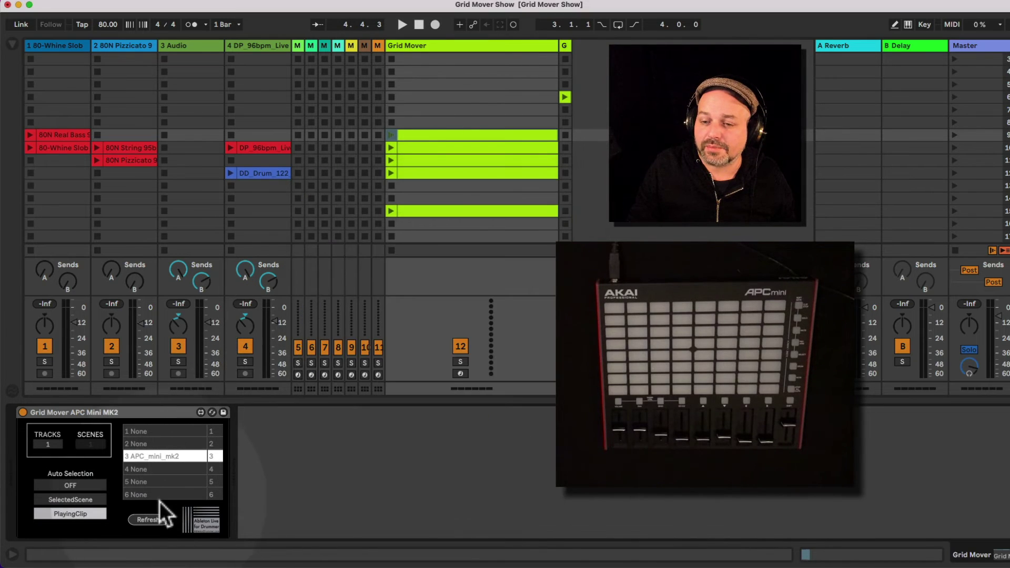
click(150, 521)
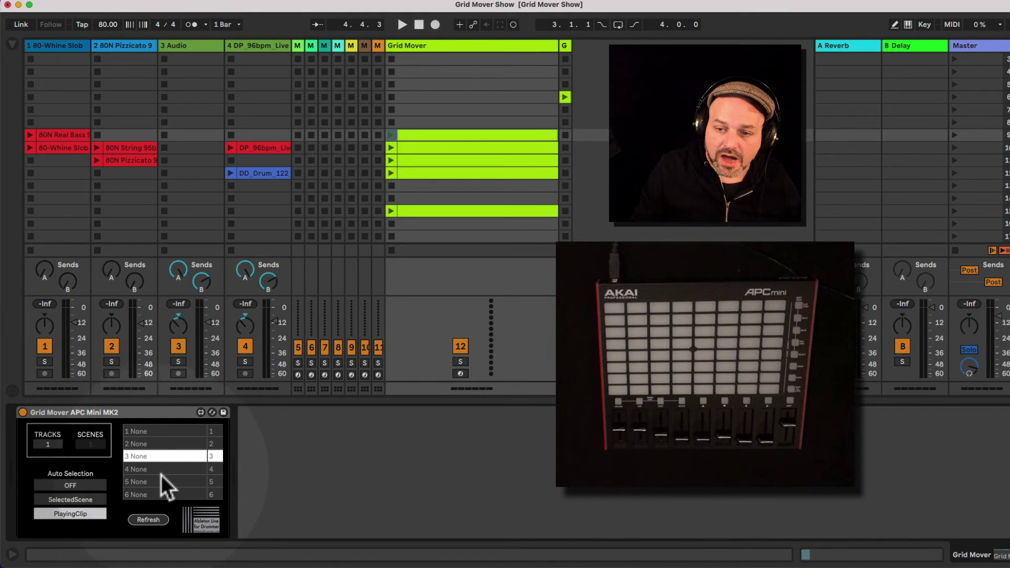
click(165, 457)
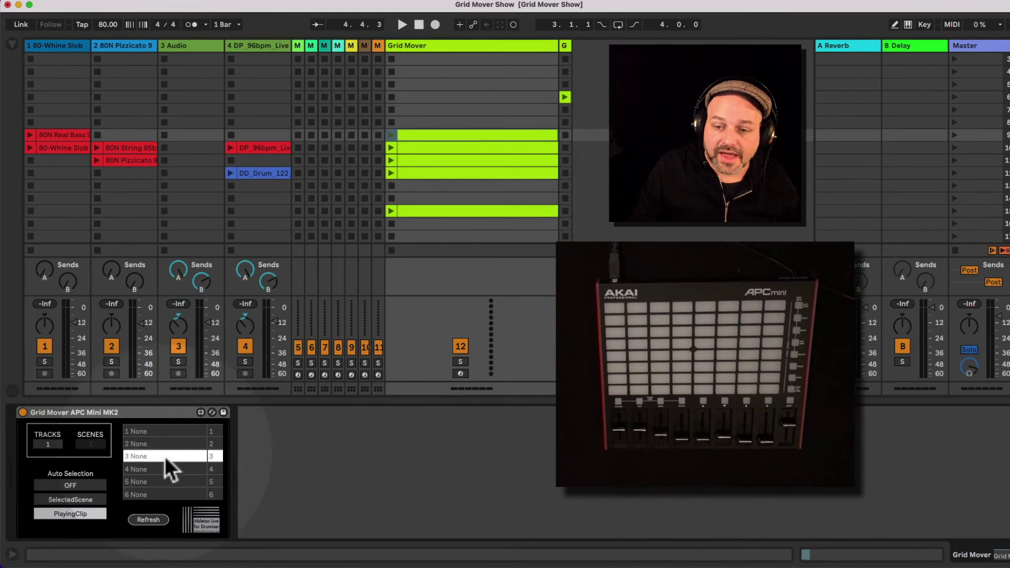
Step: Set control surface 2 to APC mini mk2 with APC mini mk2 (Control) input and output
key(super+comma)
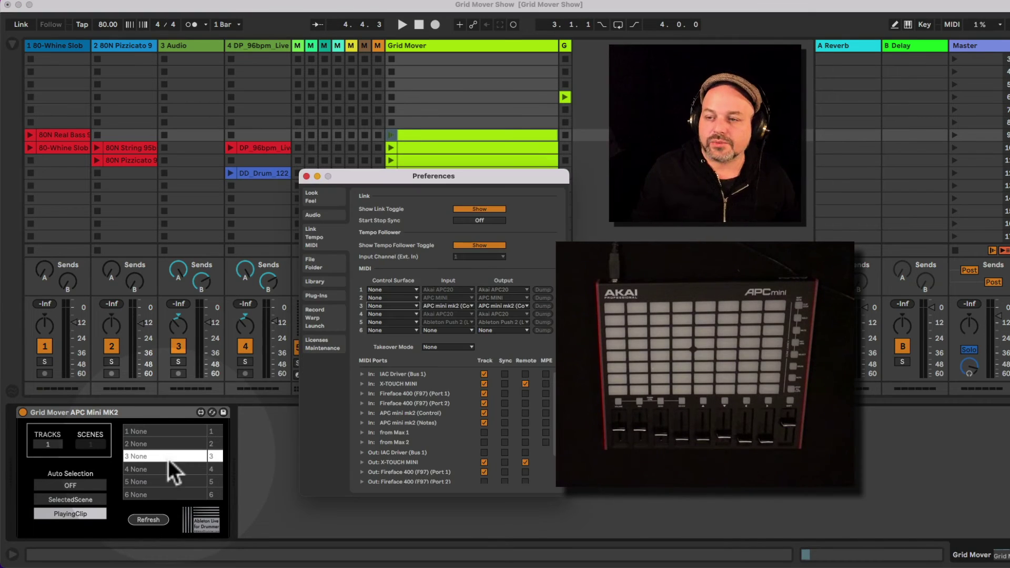
click(398, 299)
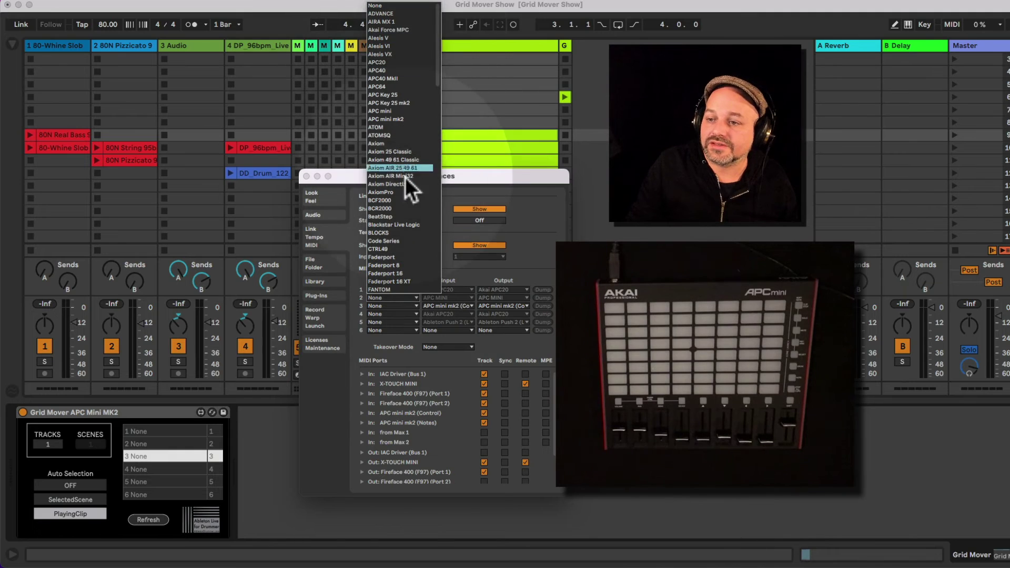
click(407, 119)
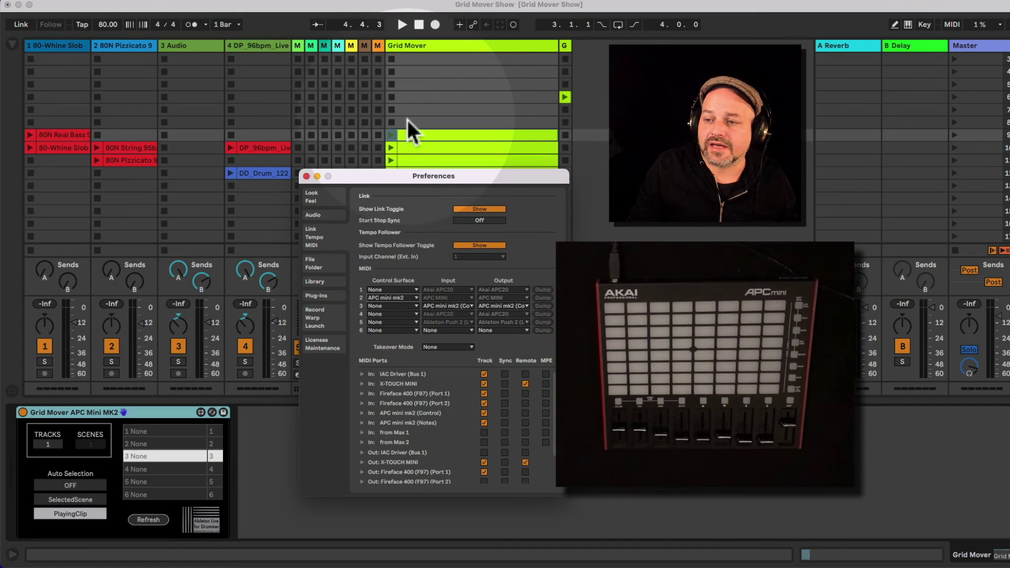
click(446, 298)
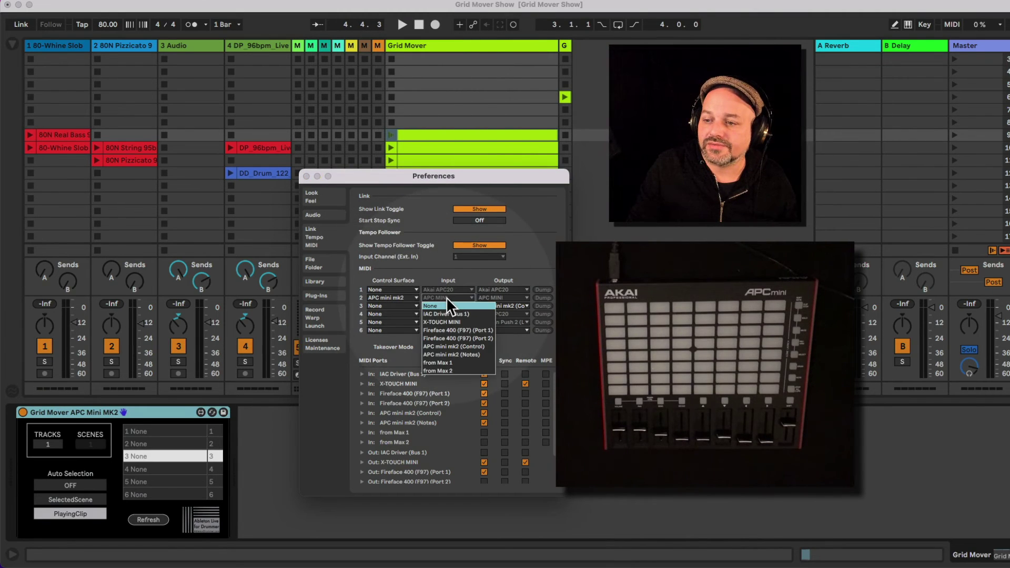
click(469, 346)
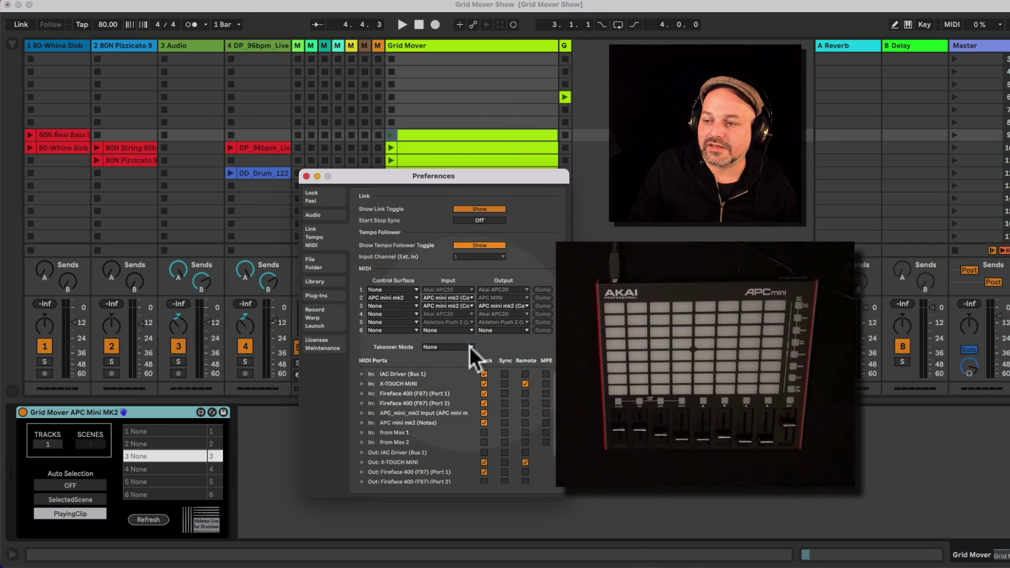
click(493, 298)
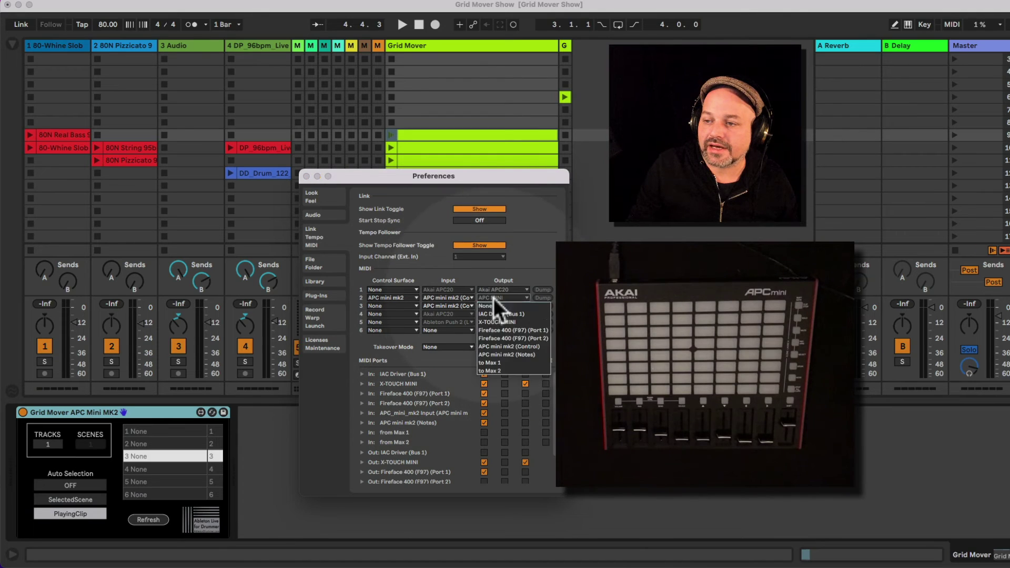
click(505, 348)
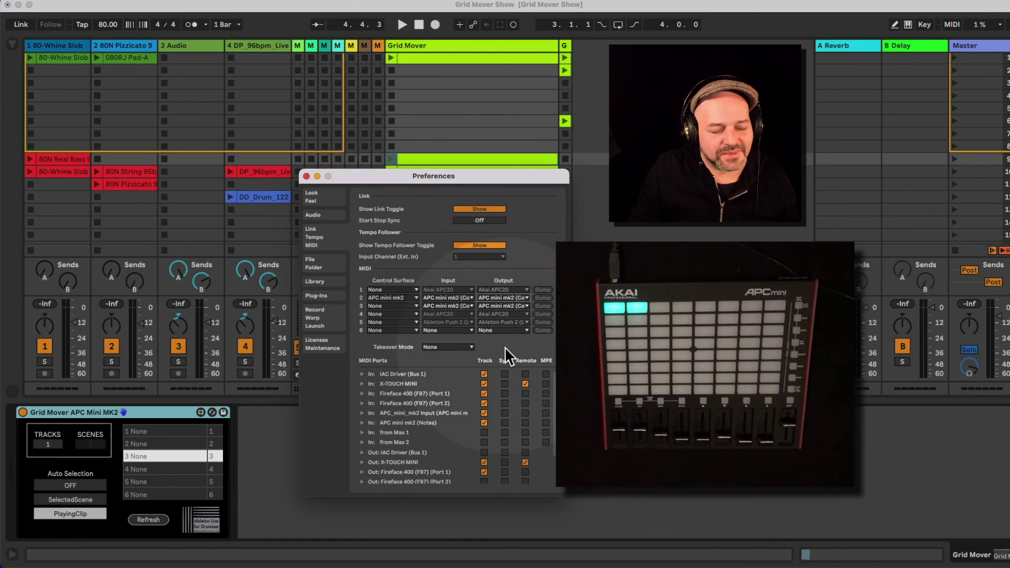
Step: Set control surface 3's input and output ports to None
click(443, 308)
click(443, 313)
click(508, 307)
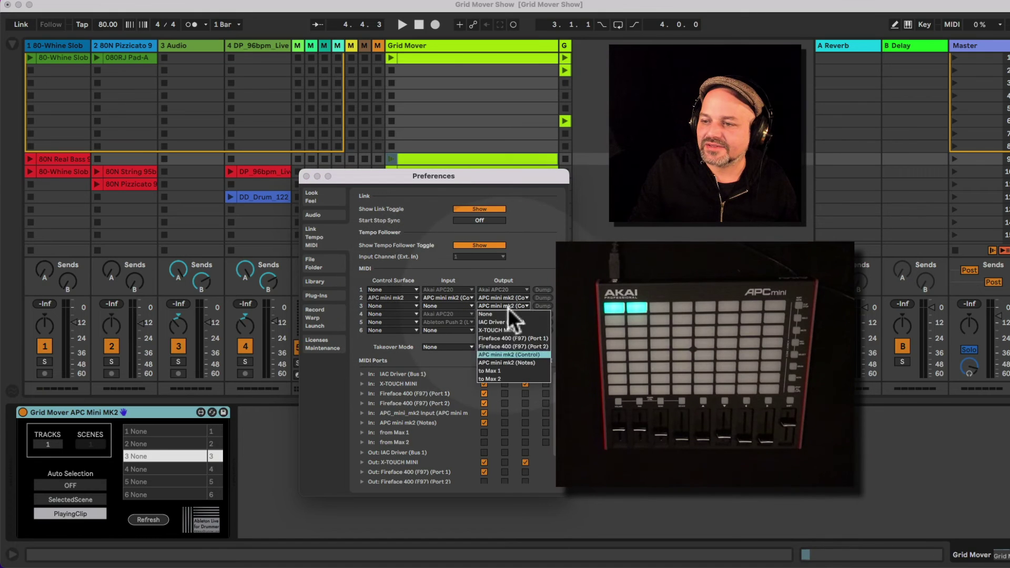
click(505, 317)
Step: Refresh Grid Mover's list and choose row 2, APC_mini_mk2, instead of slot 3
click(254, 473)
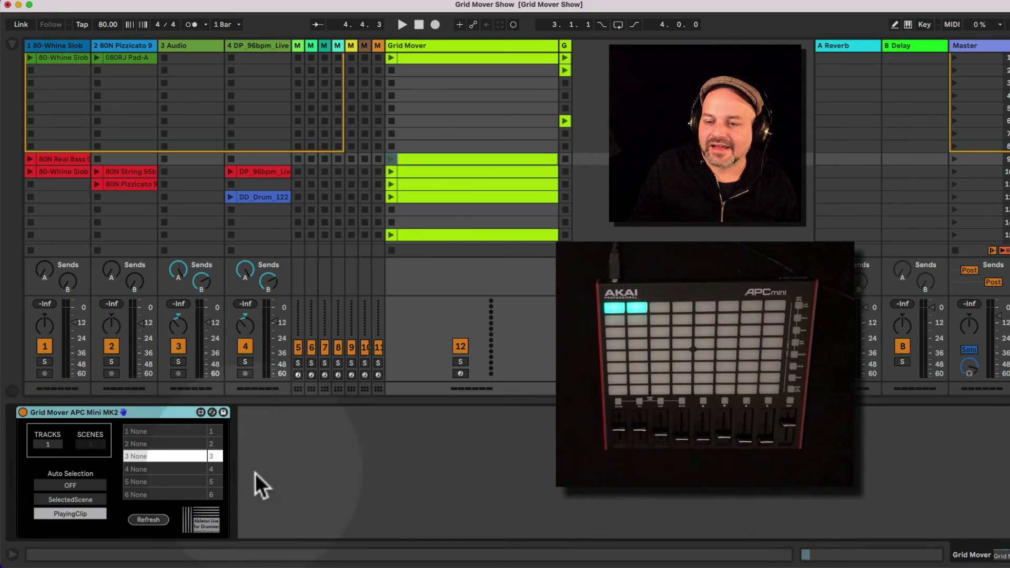
click(156, 523)
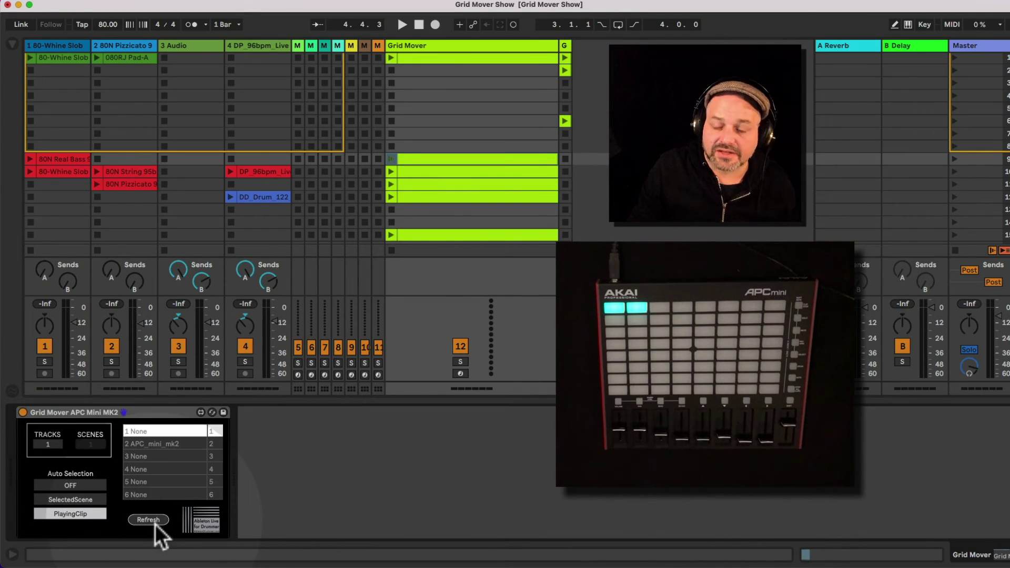
click(175, 445)
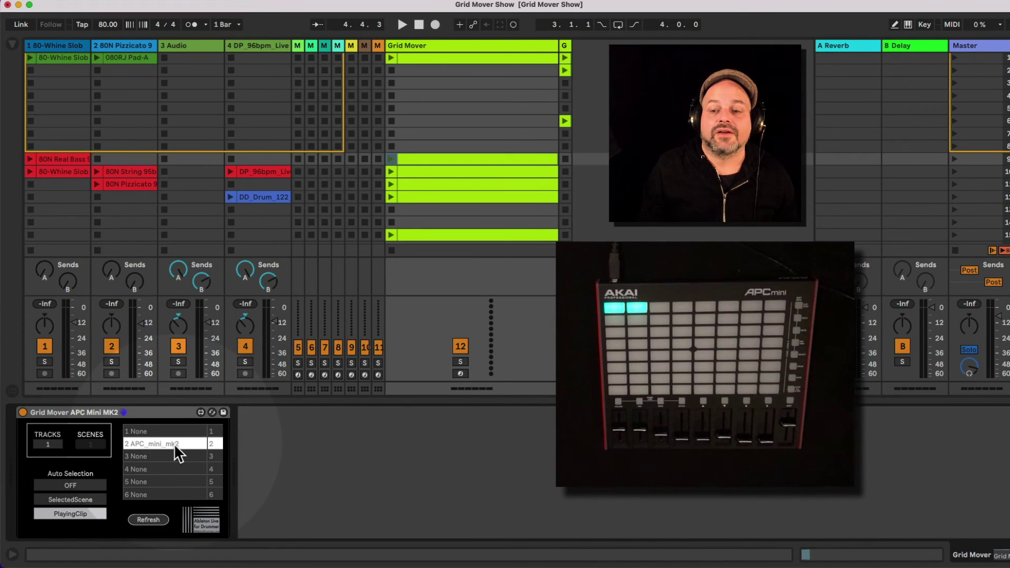